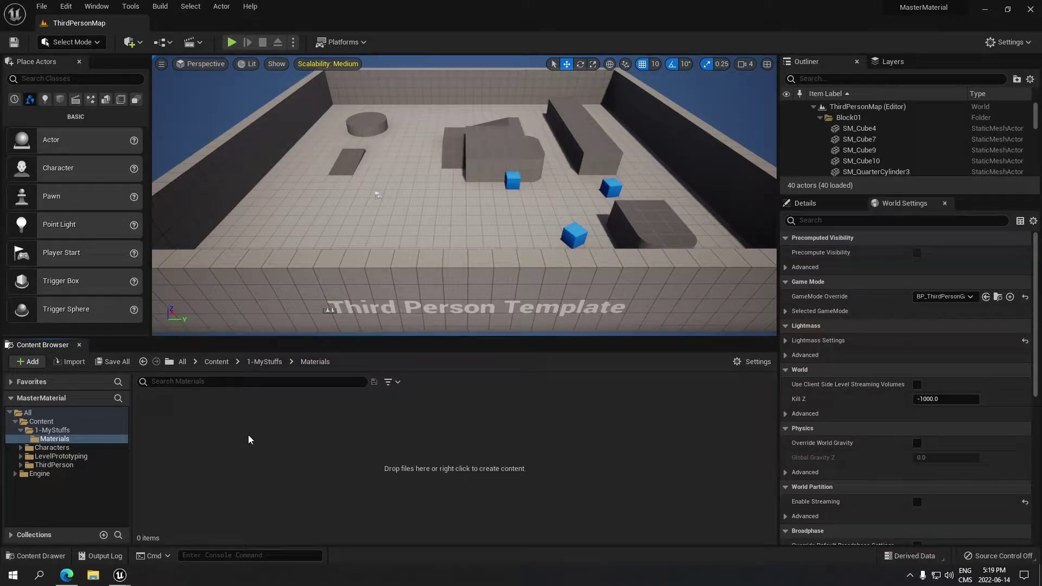
Create a material named M_MasterMaterial in the Materials folder and open it for editing
{"action": "right_click", "coordinate": [197, 438]}
{"action": "left_click", "coordinate": [247, 191]}
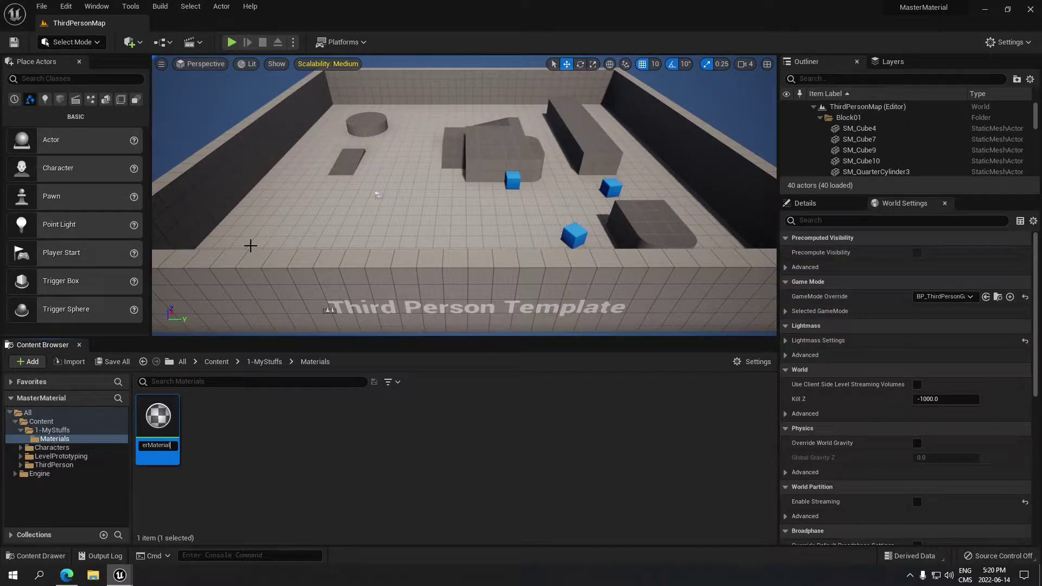
{"action": "type", "text": "M_MasterMaterial"}
{"action": "key", "text": "Return"}
{"action": "double_click", "coordinate": [157, 420]}
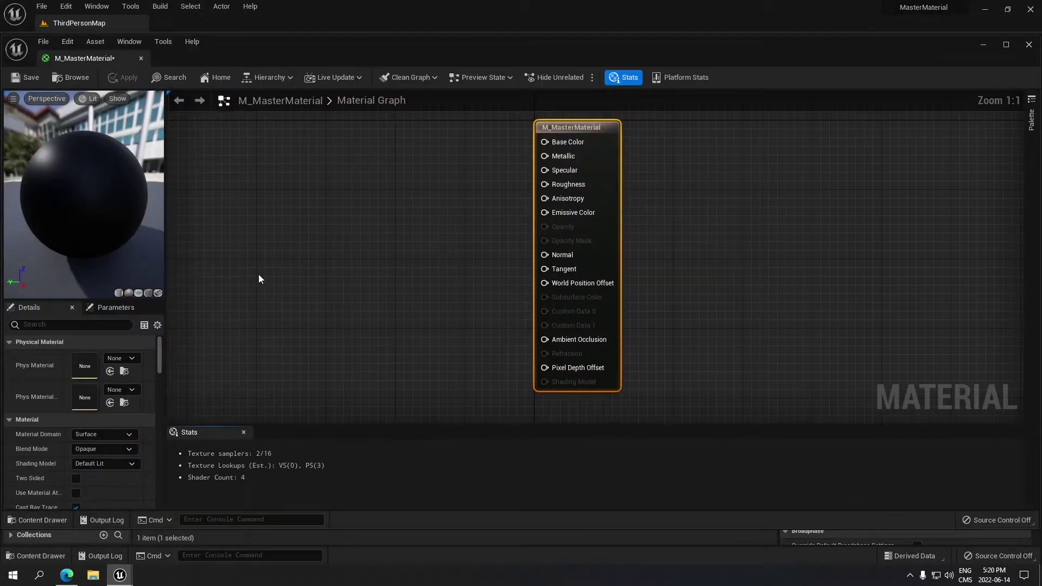
Add a TextureCoordinate node to the material graph, well before the material's output node
{"action": "right_click", "coordinate": [230, 282]}
{"action": "type", "text": "texcoo"}
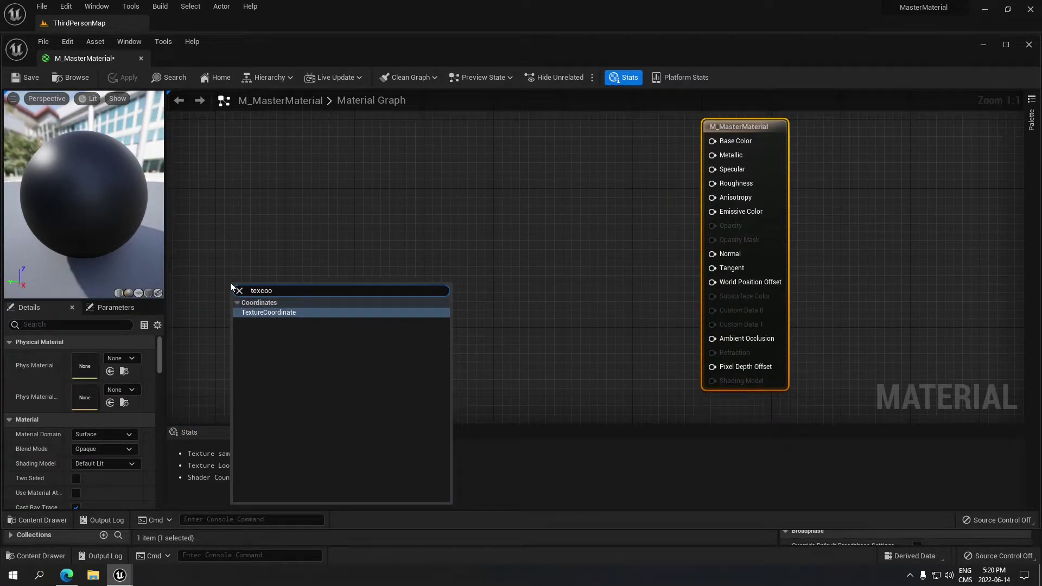
{"action": "left_click", "coordinate": [270, 313]}
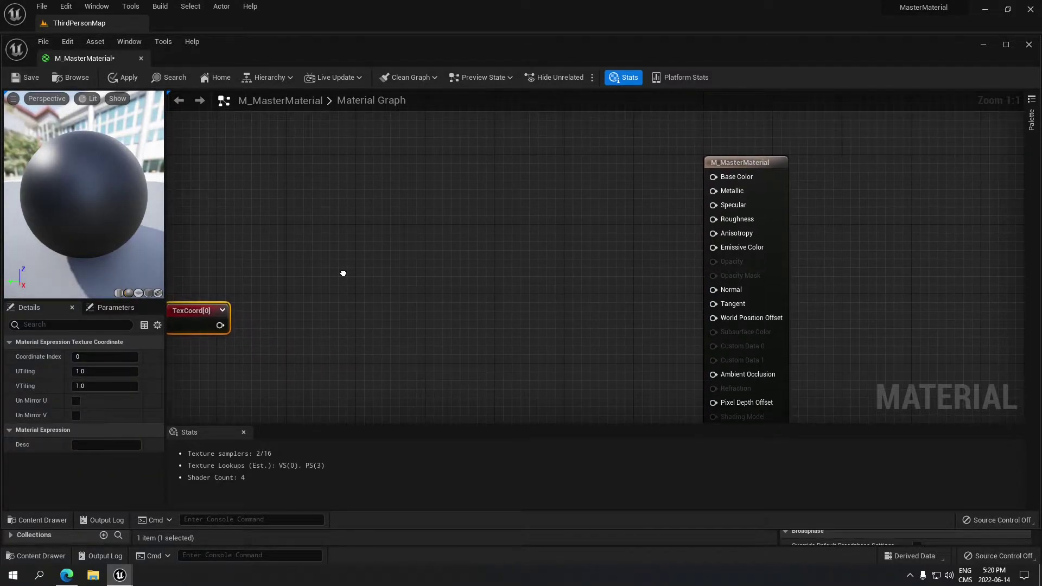
Add a TextureSampleParameter2D node named Base Color and place it high up between the texture coordinate and output nodes
{"action": "right_click", "coordinate": [356, 237]}
{"action": "type", "text": "te"}
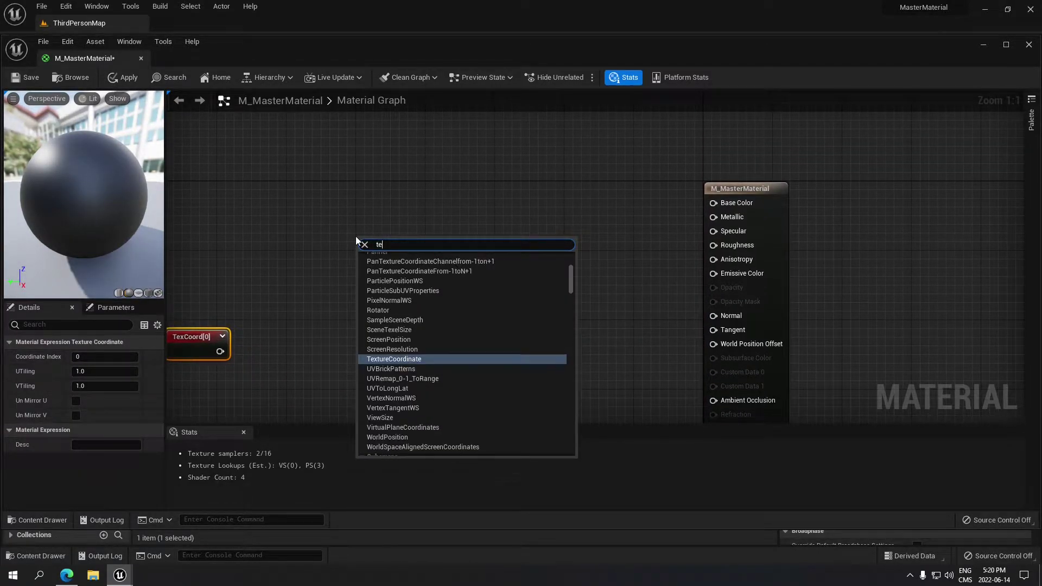
{"action": "type", "text": "xture"}
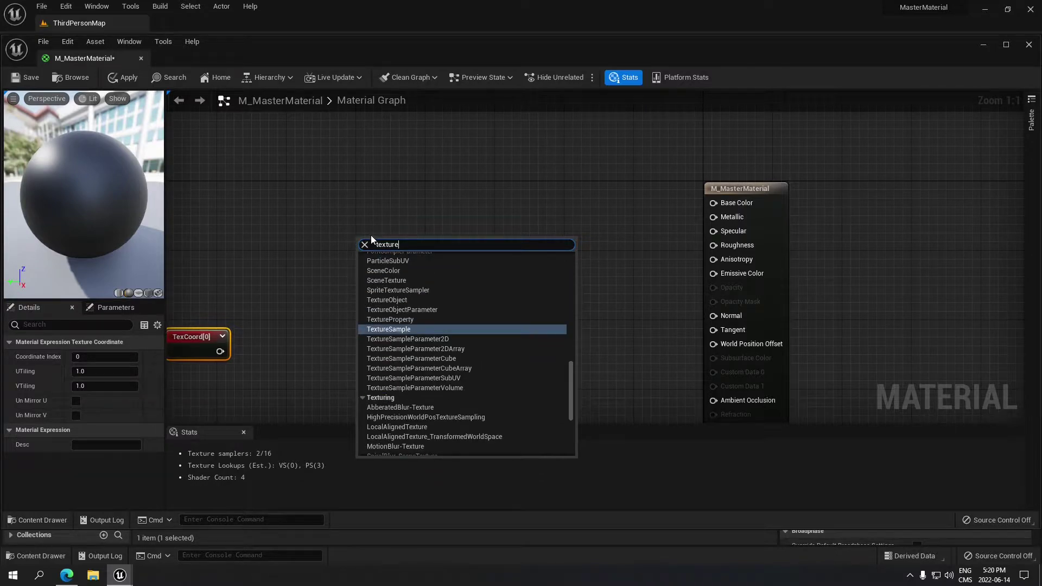
{"action": "left_click", "coordinate": [451, 340]}
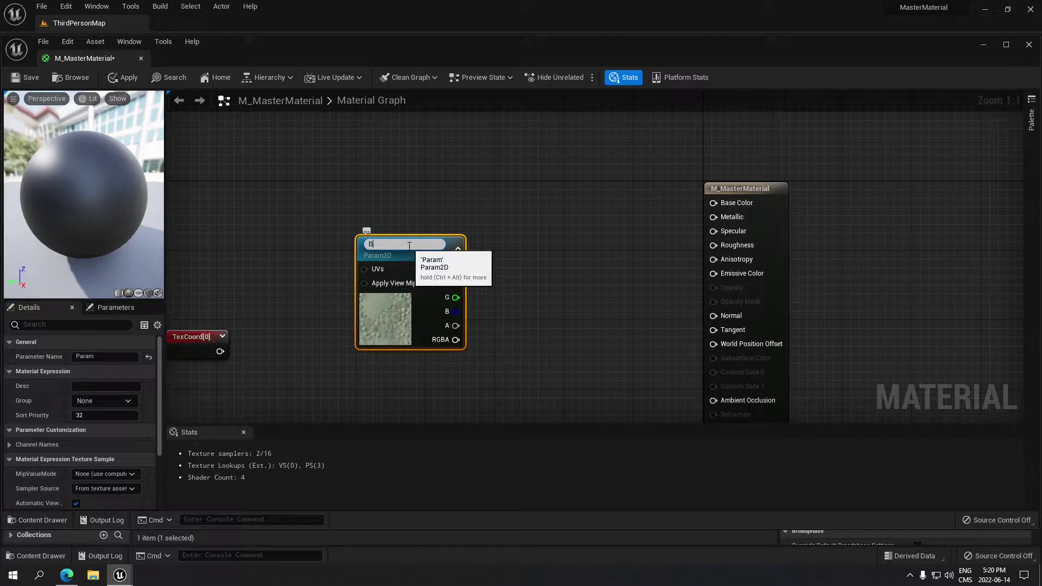
{"action": "type", "text": "Base Color"}
{"action": "key", "text": "Return"}
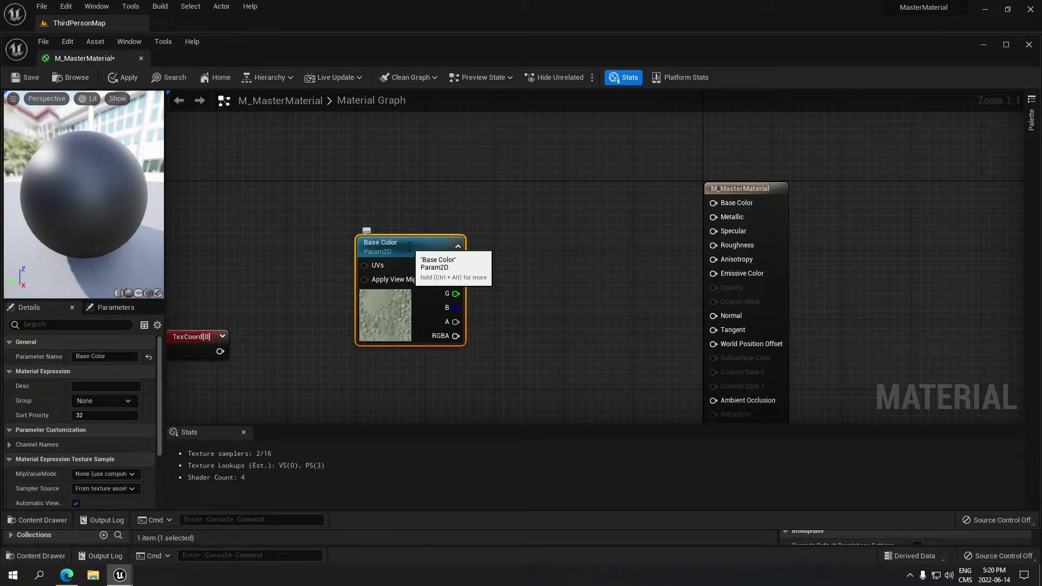
{"action": "left_click_drag", "start_coordinate": [419, 244], "coordinate": [411, 132]}
Duplicate the Base Color texture parameter twice and stack the copies in a column beneath the original
{"action": "key", "text": "ctrl+d"}
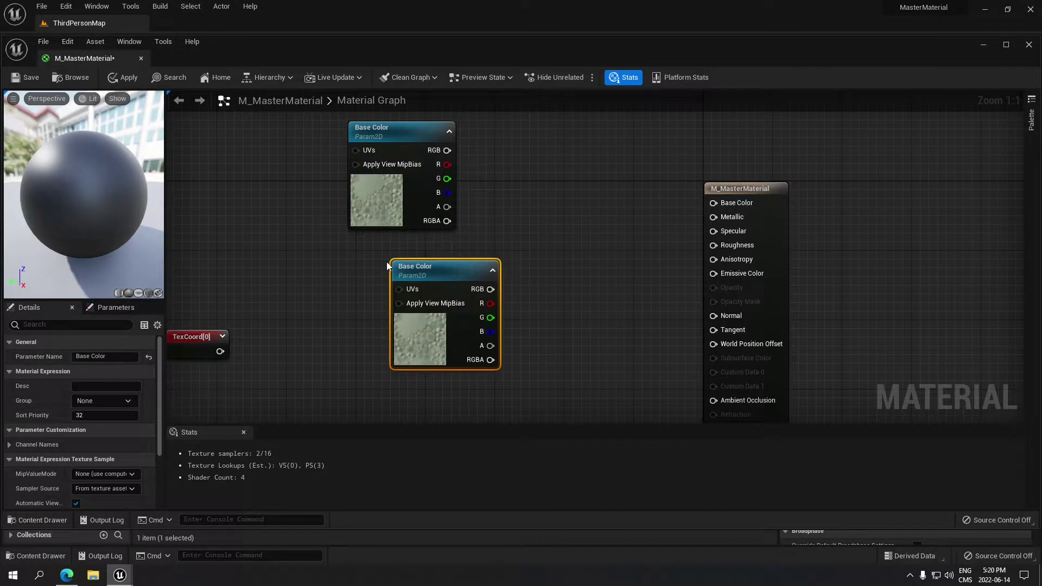
{"action": "left_click_drag", "start_coordinate": [415, 266], "coordinate": [373, 242]}
{"action": "right_click_drag", "start_coordinate": [388, 349], "coordinate": [381, 284]}
{"action": "key", "text": "ctrl+d"}
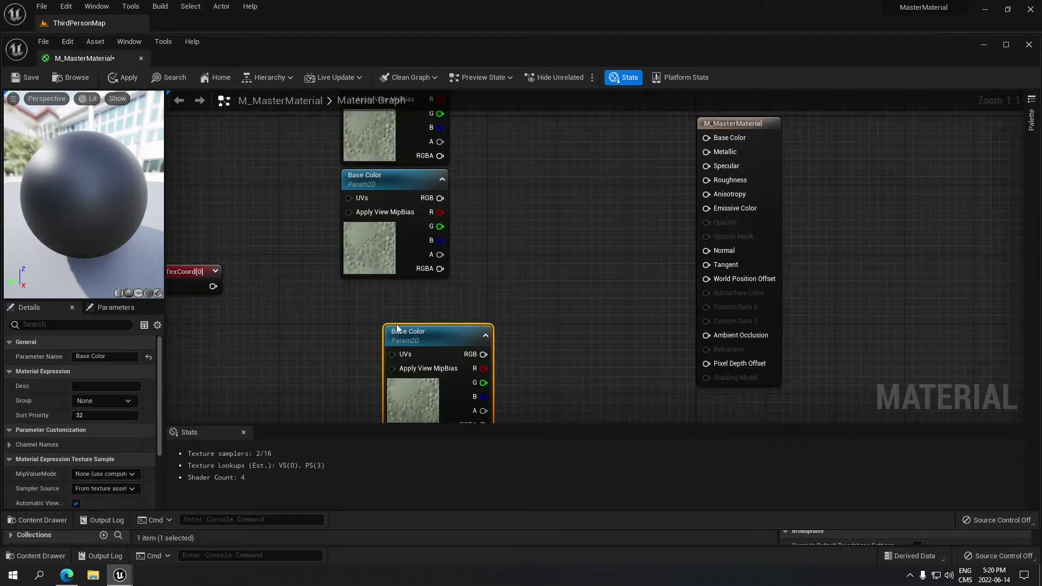
{"action": "left_click_drag", "start_coordinate": [400, 329], "coordinate": [358, 286]}
{"action": "right_click_drag", "start_coordinate": [466, 390], "coordinate": [456, 270]}
Add two more copies of the Base Color texture parameter and align them at the end of the column, making five nodes
{"action": "key", "text": "ctrl+d"}
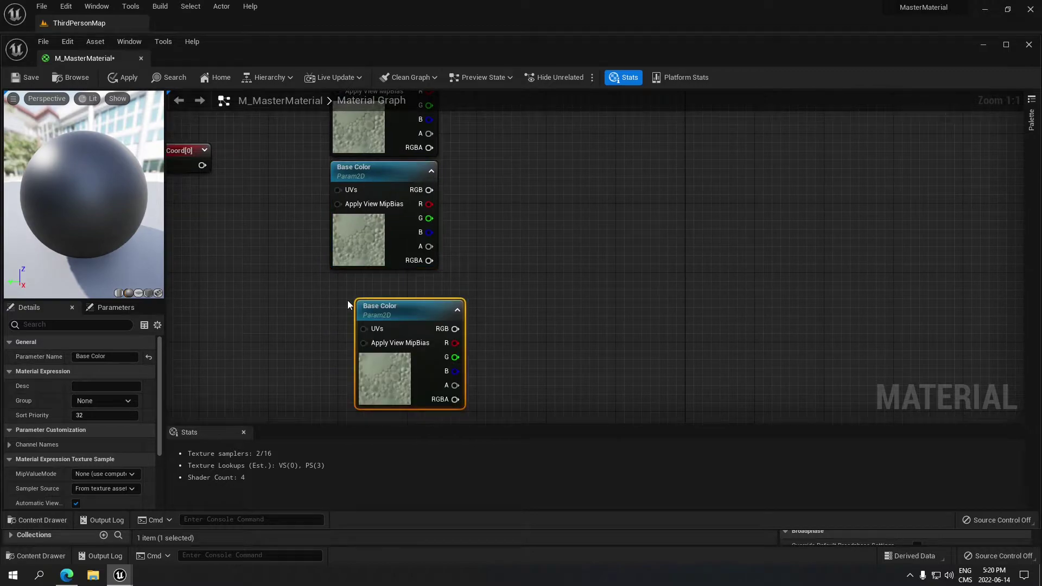
{"action": "mouse_move", "coordinate": [347, 300]}
{"action": "left_mouse_down"}
{"action": "mouse_move", "coordinate": [367, 282]}
{"action": "mouse_move", "coordinate": [363, 296]}
{"action": "left_mouse_up"}
{"action": "scroll", "coordinate": [371, 288], "scroll_direction": "down", "scroll_amount": 4}
{"action": "key", "text": "ctrl+d"}
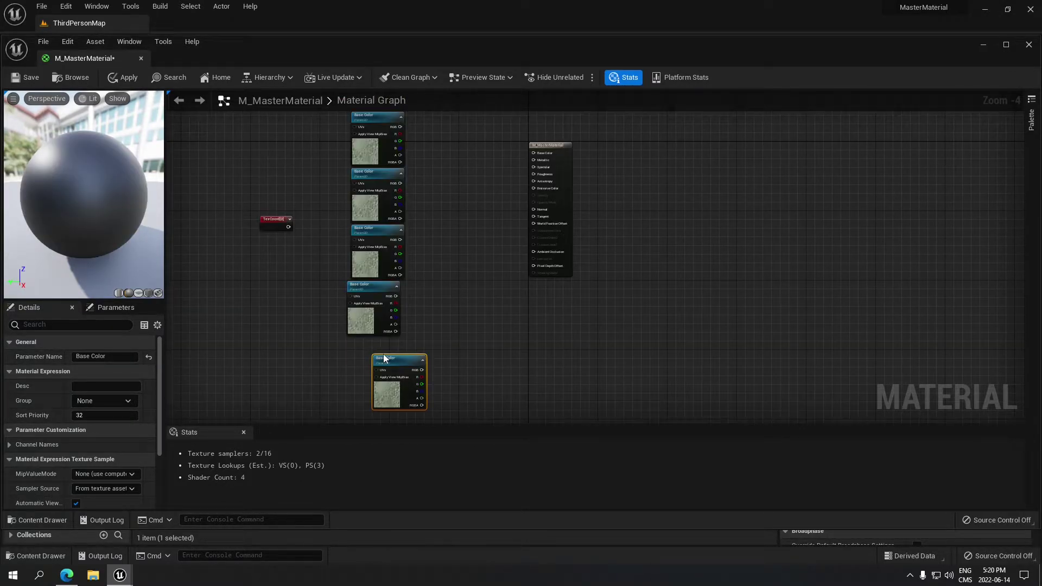
{"action": "left_click", "coordinate": [384, 359], "text": "ctrl"}
{"action": "left_click_drag", "start_coordinate": [389, 359], "coordinate": [369, 340]}
{"action": "left_click_drag", "start_coordinate": [368, 300], "coordinate": [373, 299]}
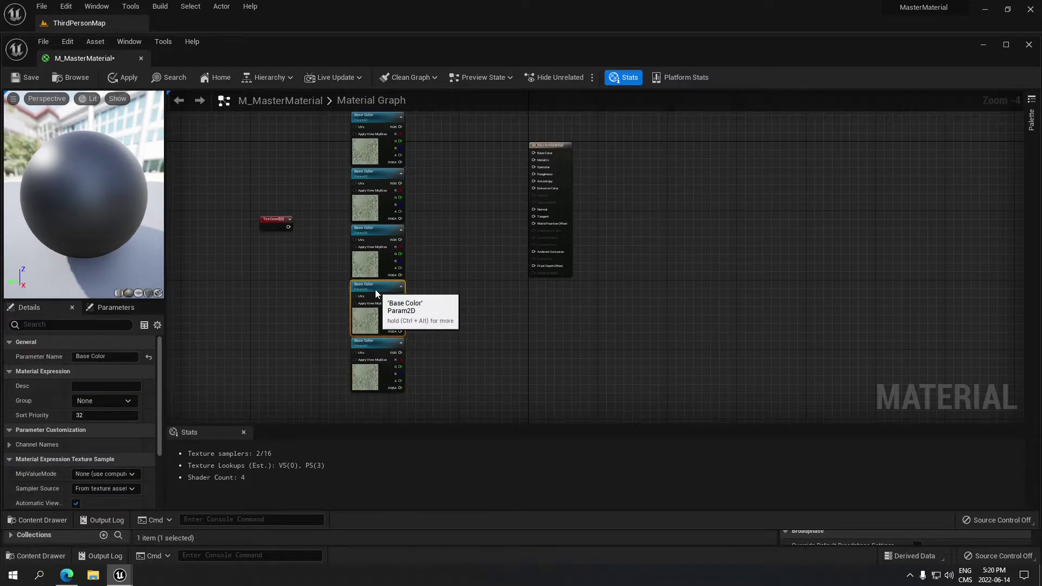
Rename the second texture parameter in the column Metallic and the third one Specular
{"action": "left_click", "coordinate": [372, 174]}
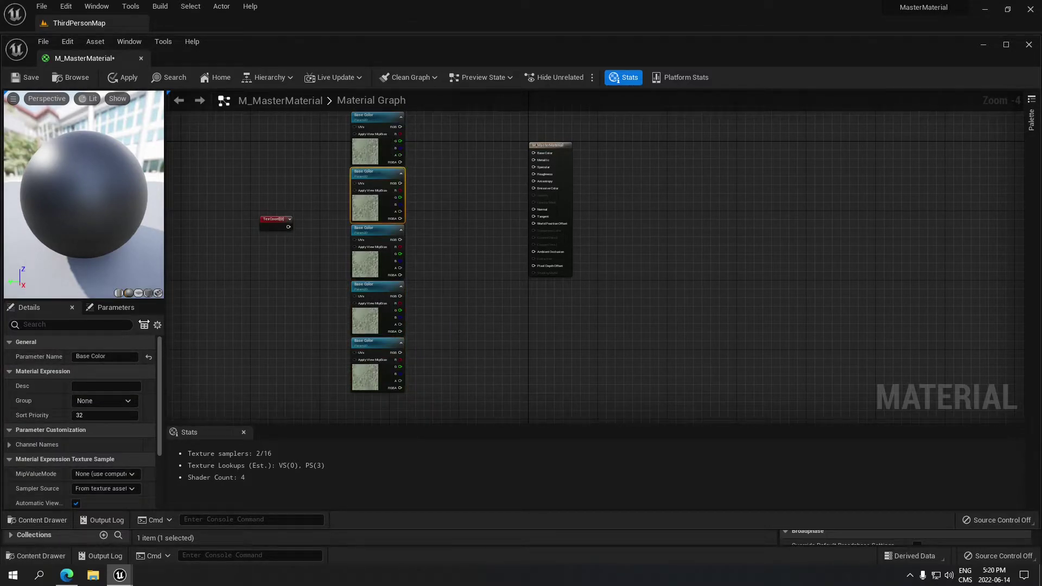
{"action": "left_click", "coordinate": [109, 357]}
{"action": "type", "text": "Metallic"}
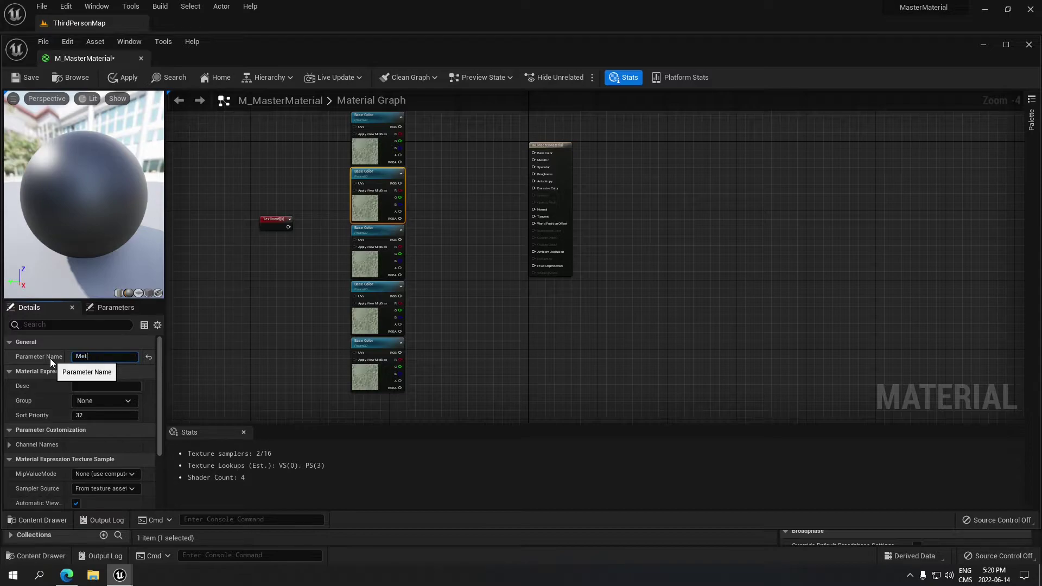
{"action": "key", "text": "Return"}
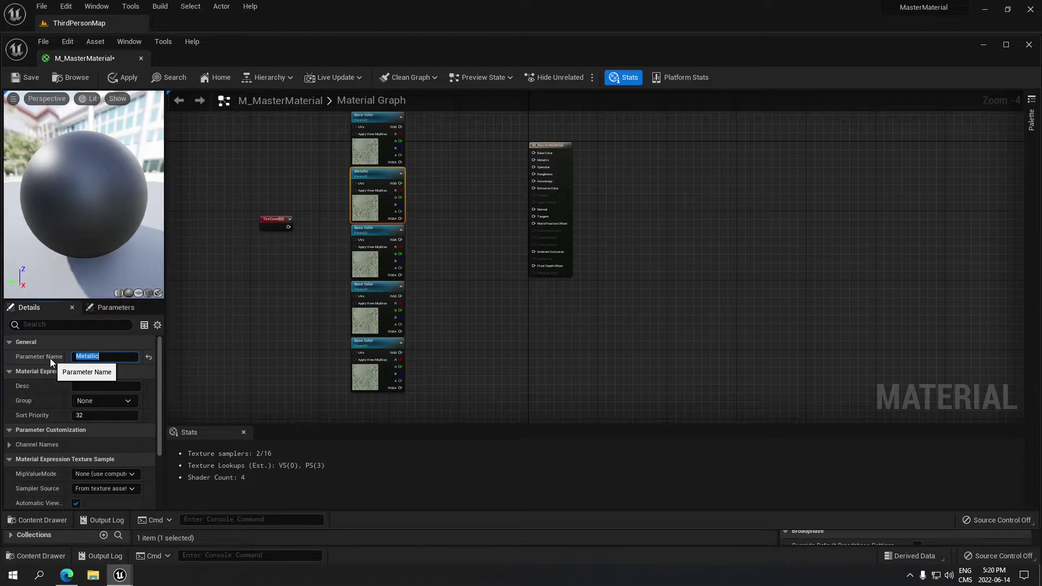
{"action": "left_click", "coordinate": [369, 229]}
{"action": "left_click", "coordinate": [117, 357]}
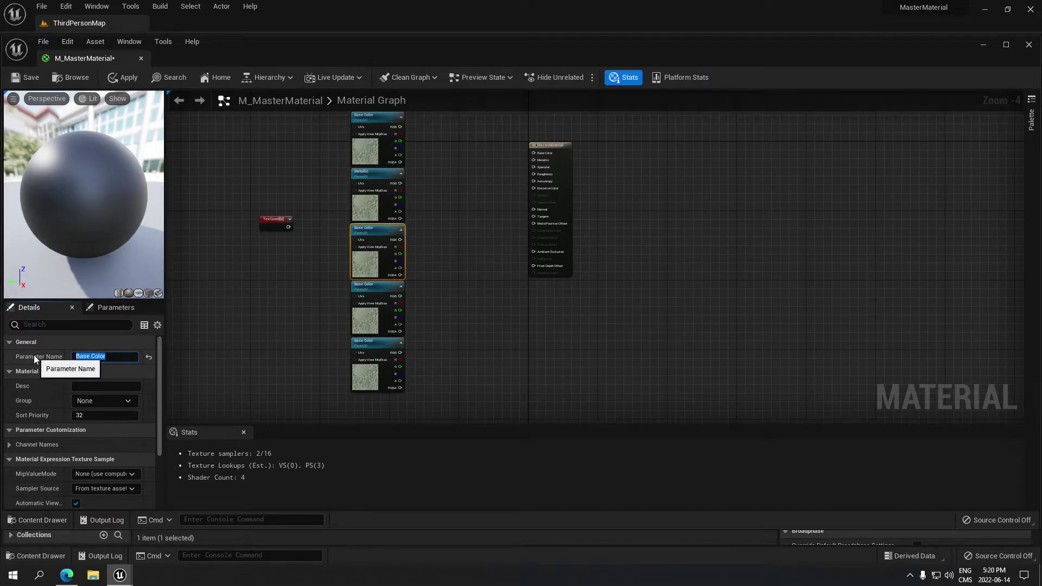
{"action": "type", "text": "Specular"}
{"action": "key", "text": "Return"}
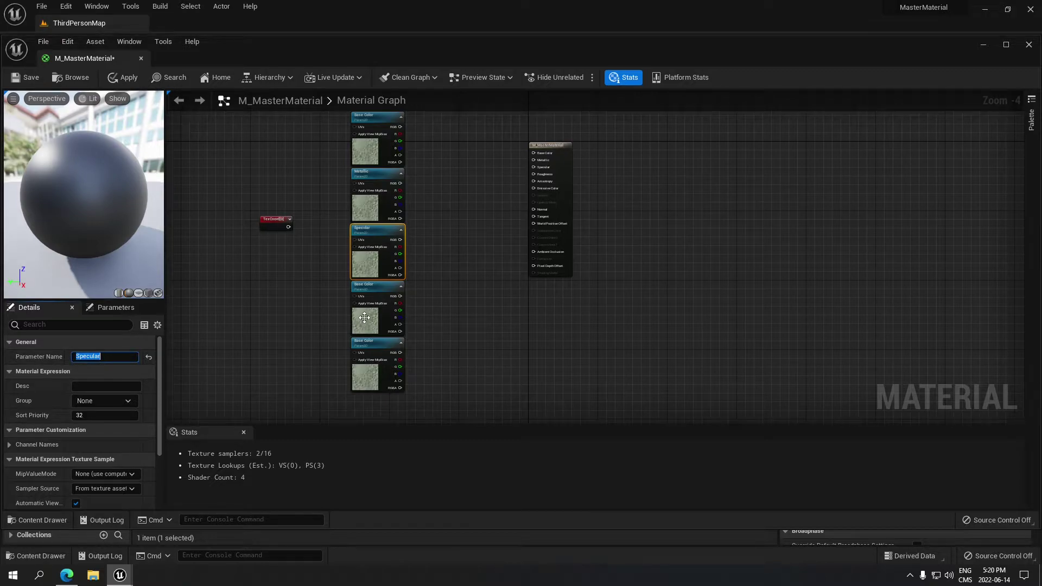
Rename the fourth texture parameter in the column Roughness and the fifth one Normal
{"action": "left_click", "coordinate": [365, 319]}
{"action": "left_click", "coordinate": [117, 356]}
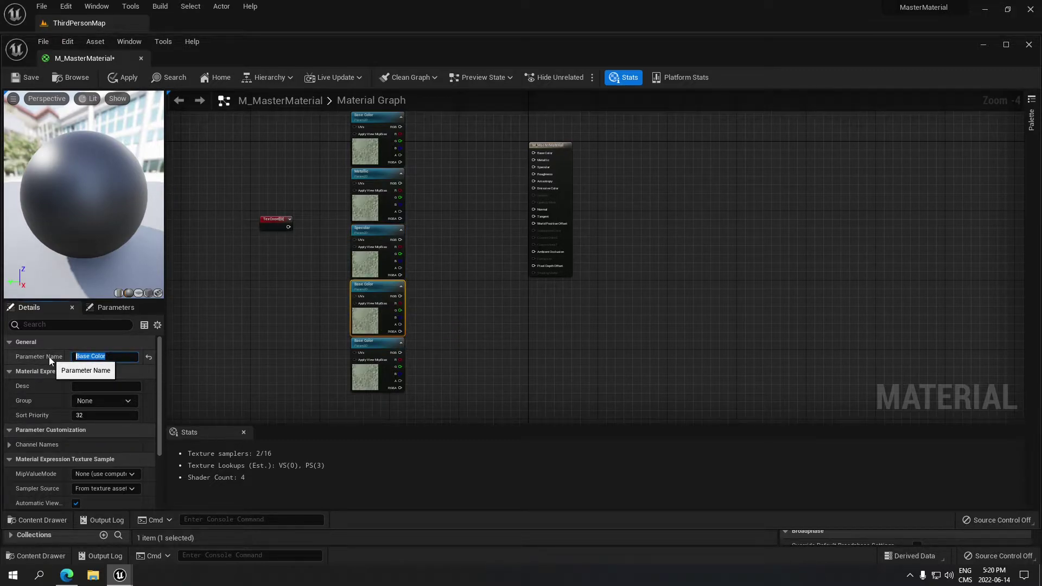
{"action": "type", "text": "Roughness"}
{"action": "key", "text": "Return"}
{"action": "left_click", "coordinate": [364, 374]}
{"action": "left_click", "coordinate": [76, 357]}
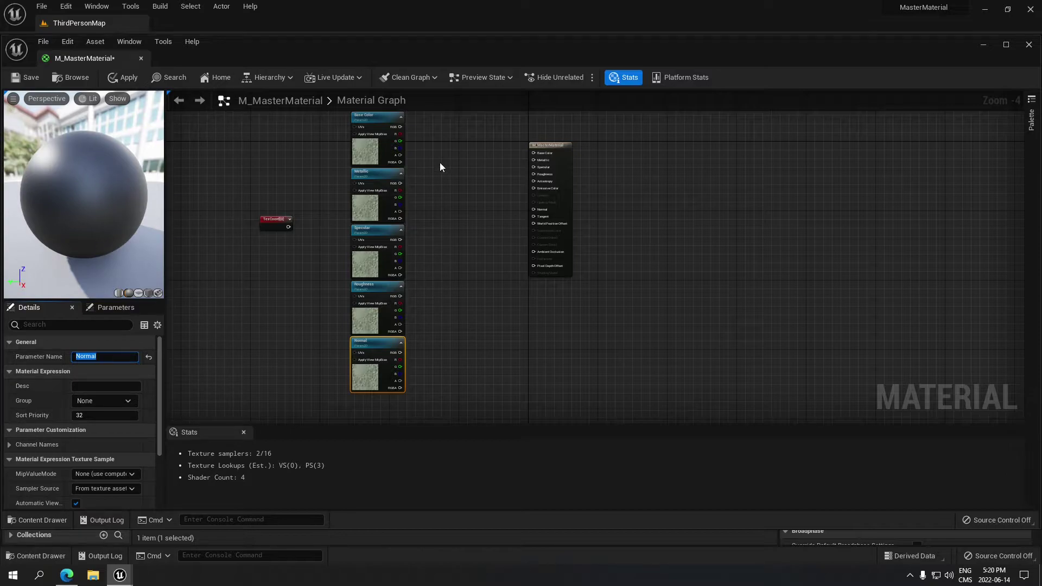
Add five Multiply nodes in a column between the texture parameters and the material output node
{"action": "type", "text": "mmmmm"}
{"action": "left_click", "coordinate": [461, 132]}
{"action": "left_click", "coordinate": [465, 203]}
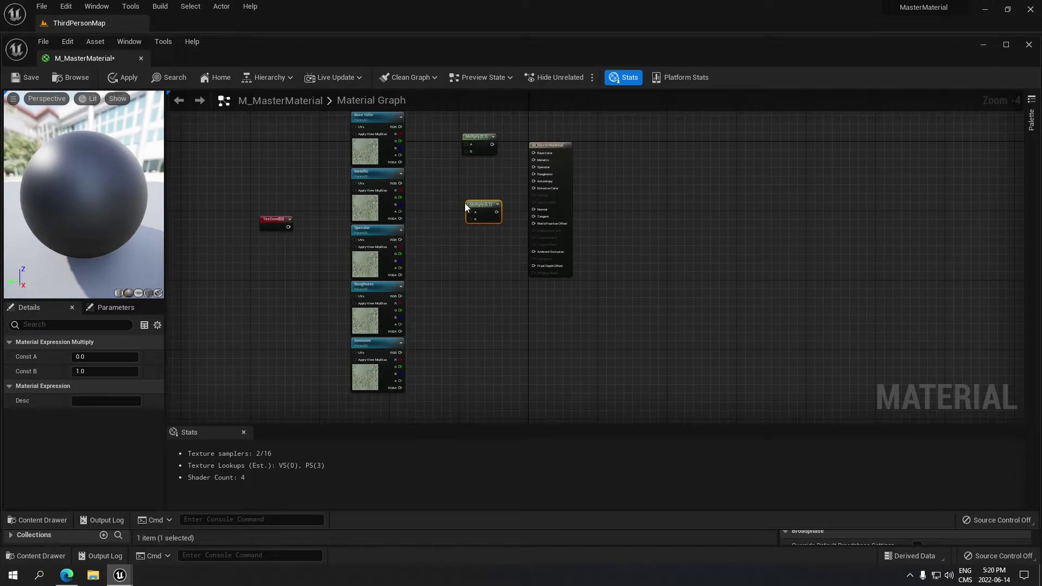
{"action": "left_click", "coordinate": [464, 328]}
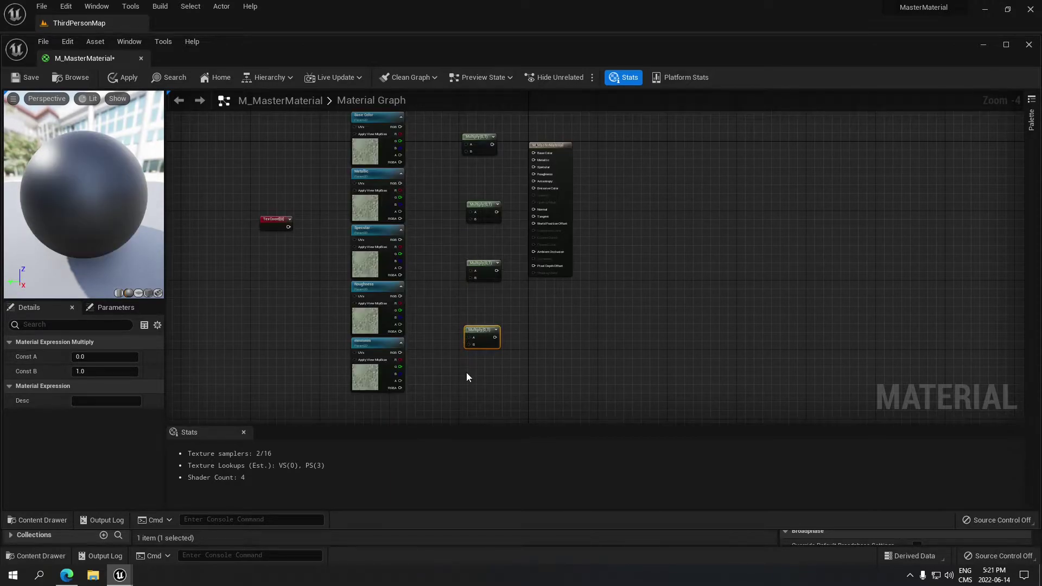
{"action": "left_click", "coordinate": [465, 380]}
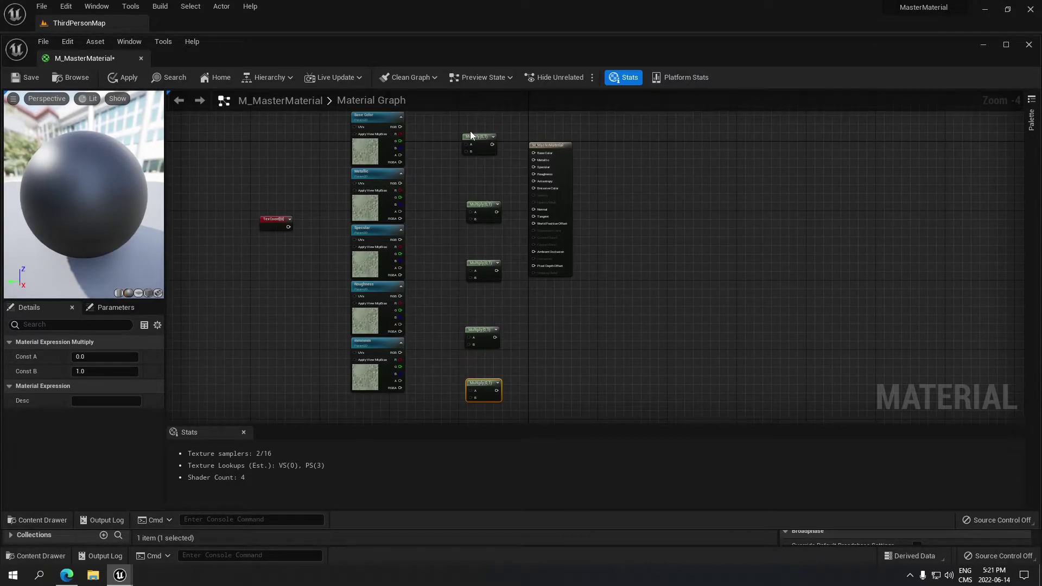
Rearrange the Multiply nodes so each one lines up beside its corresponding texture parameter
{"action": "left_click_drag", "start_coordinate": [467, 119], "coordinate": [473, 123]}
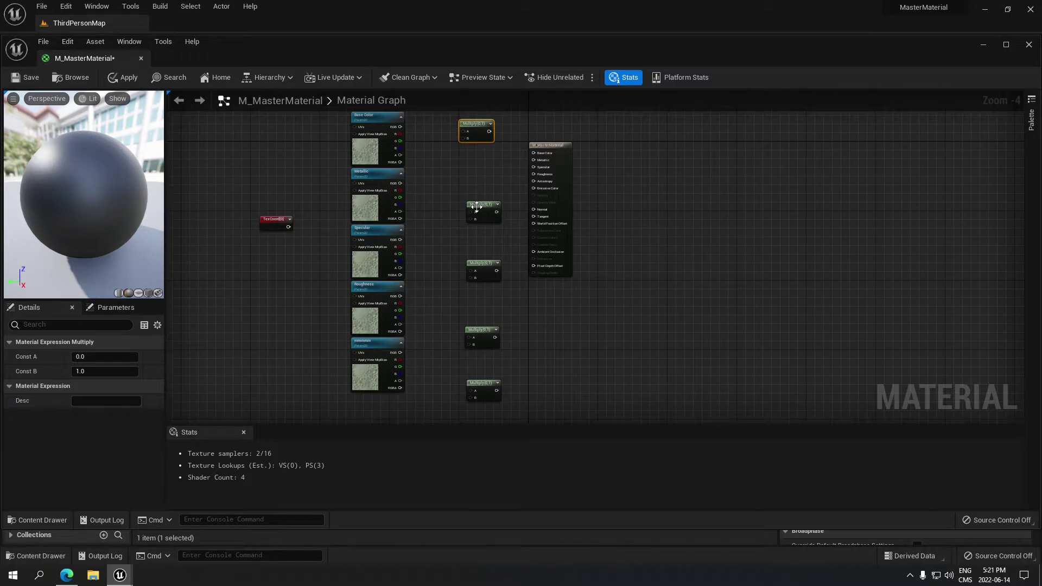
{"action": "left_click_drag", "start_coordinate": [477, 208], "coordinate": [467, 180]}
{"action": "left_click_drag", "start_coordinate": [471, 262], "coordinate": [464, 231]}
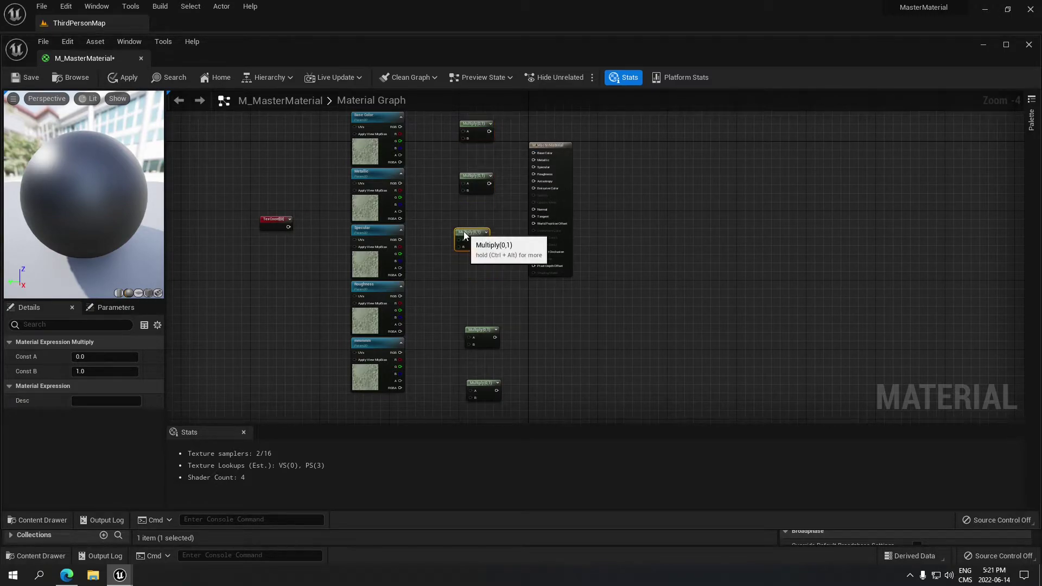
{"action": "left_click_drag", "start_coordinate": [475, 386], "coordinate": [464, 348]}
Add a Constant node beside the Base Color texture and convert it to a scalar parameter named Base Color Strenght
{"action": "left_click", "coordinate": [415, 154]}
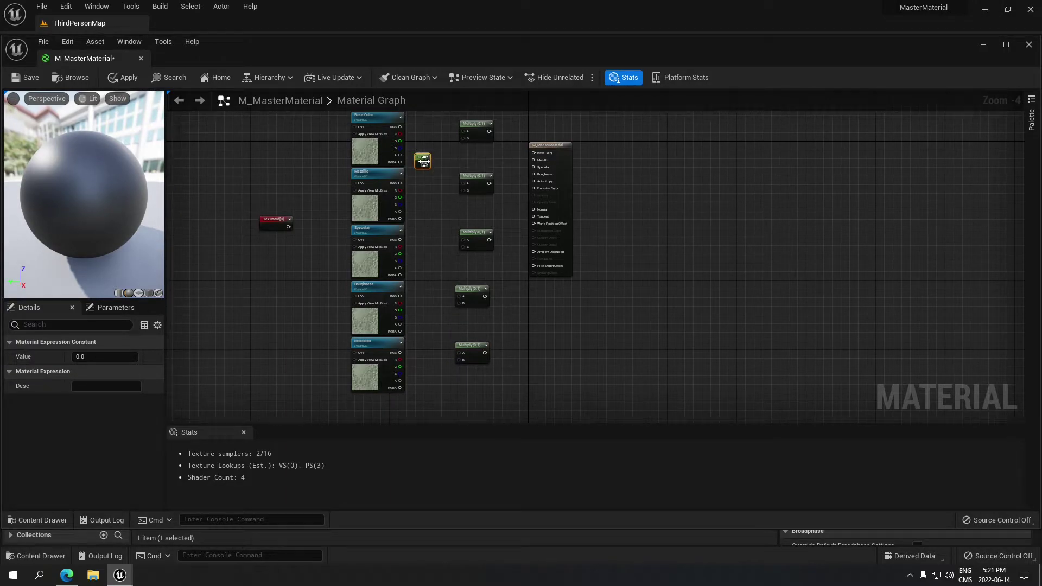
{"action": "right_click", "coordinate": [424, 160]}
{"action": "left_click", "coordinate": [457, 181]}
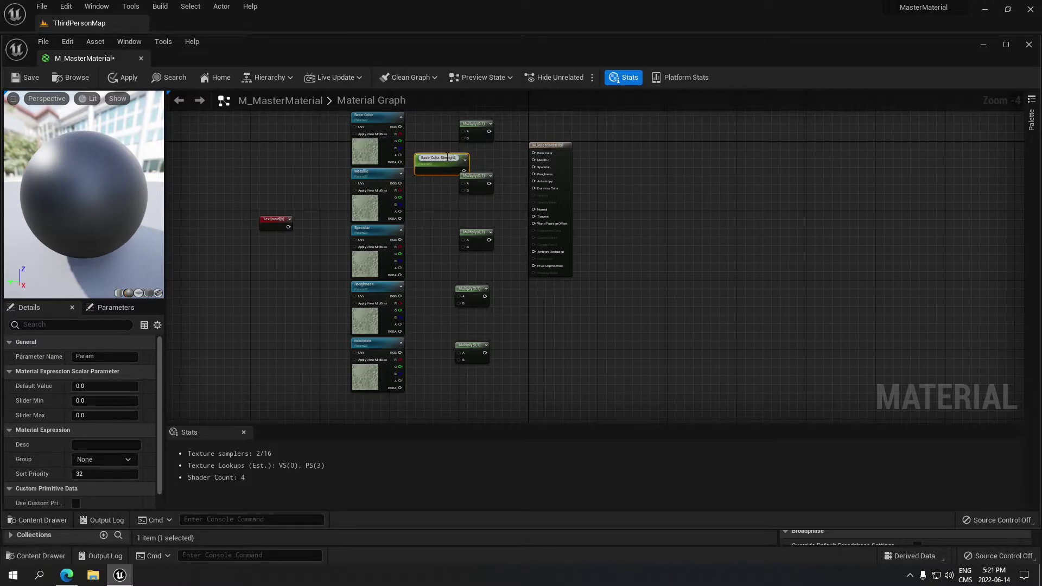
{"action": "key", "text": "ctrl+shift+Left"}
{"action": "left_click", "coordinate": [441, 196]}
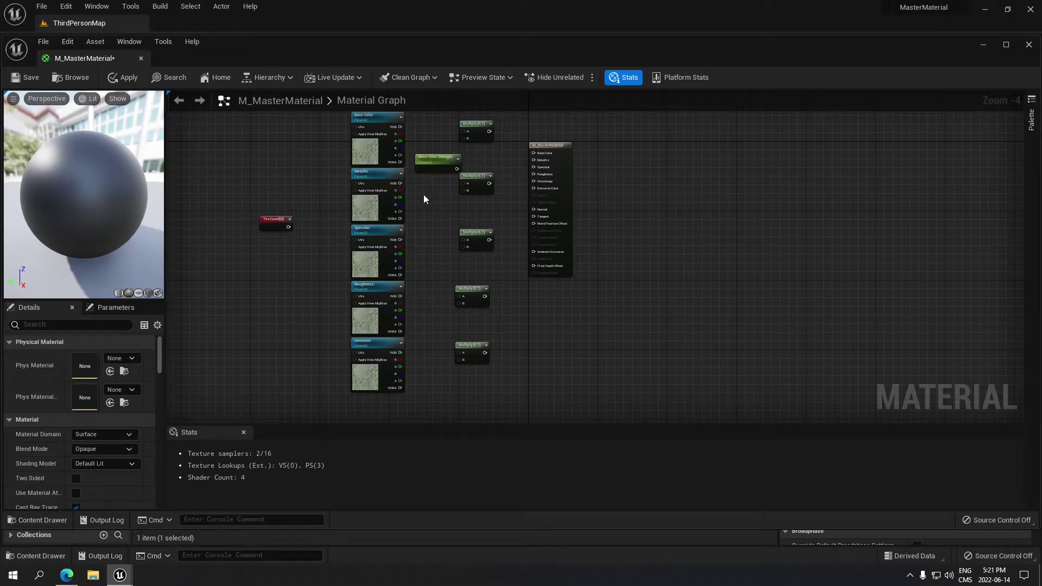
Duplicate the Base Color Strenght parameter four times, with the copies beside the other texture parameters
{"action": "left_click", "coordinate": [434, 163]}
{"action": "key", "text": "ctrl+d"}
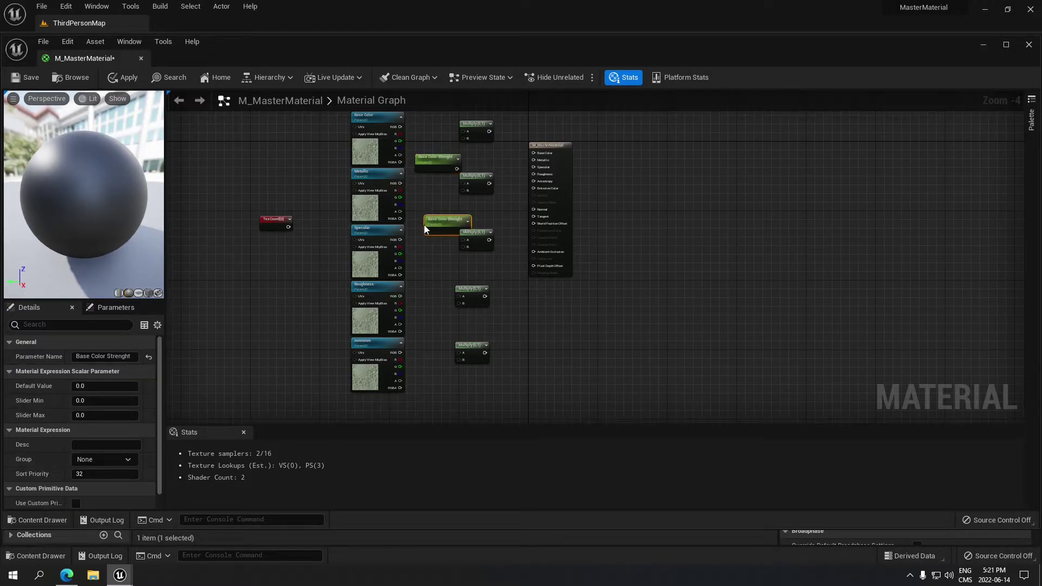
{"action": "key", "text": "ctrl+d"}
{"action": "key", "text": "ctrl+d"}
{"action": "key", "text": "ctrl+d"}
Position the first strength parameter copy beside the Metallic texture and rename it Metallic Strenght
{"action": "left_click_drag", "start_coordinate": [434, 223], "coordinate": [425, 202]}
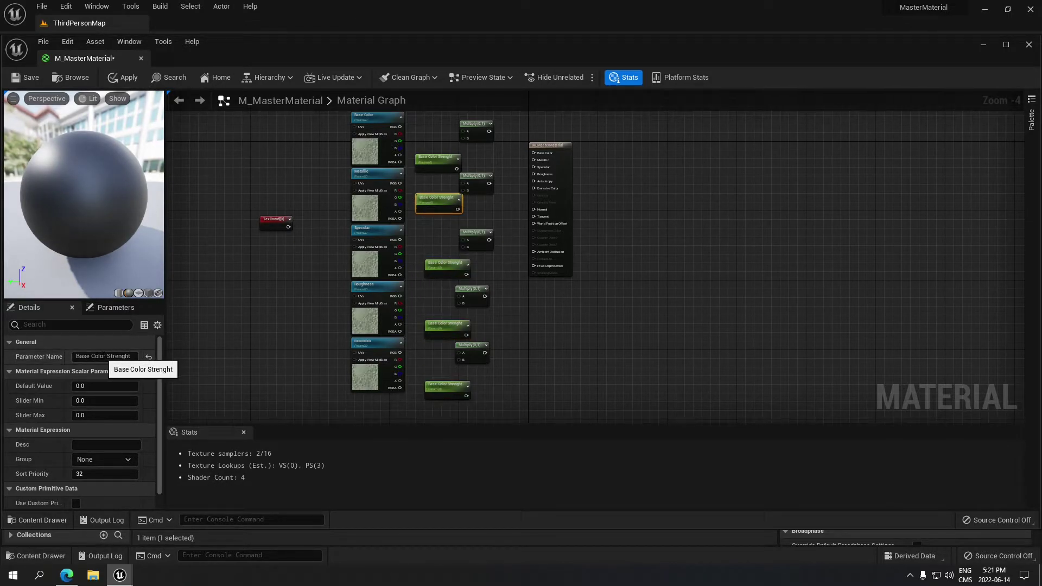
{"action": "left_click_drag", "start_coordinate": [108, 357], "coordinate": [71, 356]}
{"action": "type", "text": "Metall"}
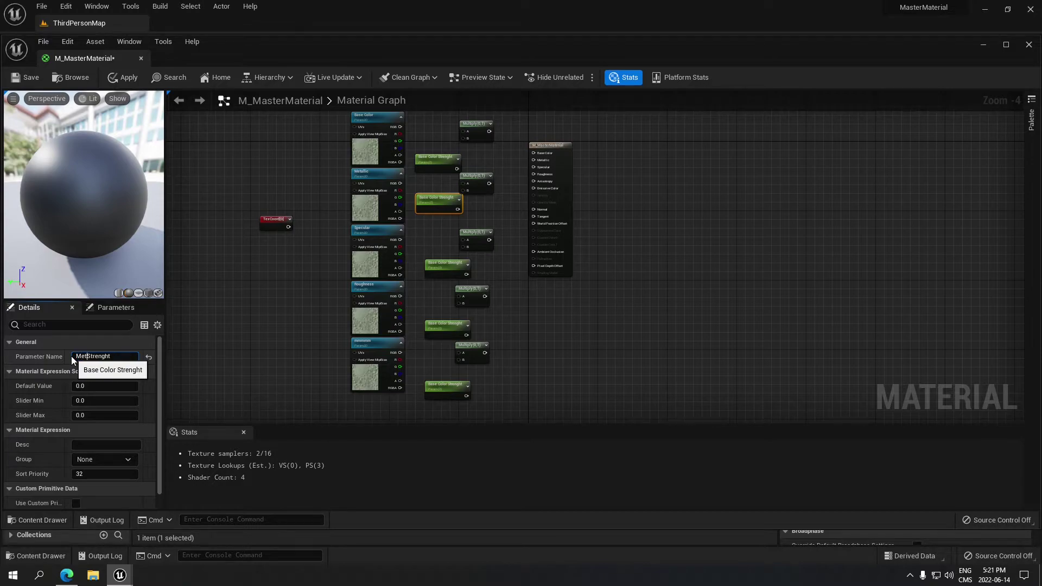
{"action": "type", "text": "ic"}
{"action": "key", "text": "Return"}
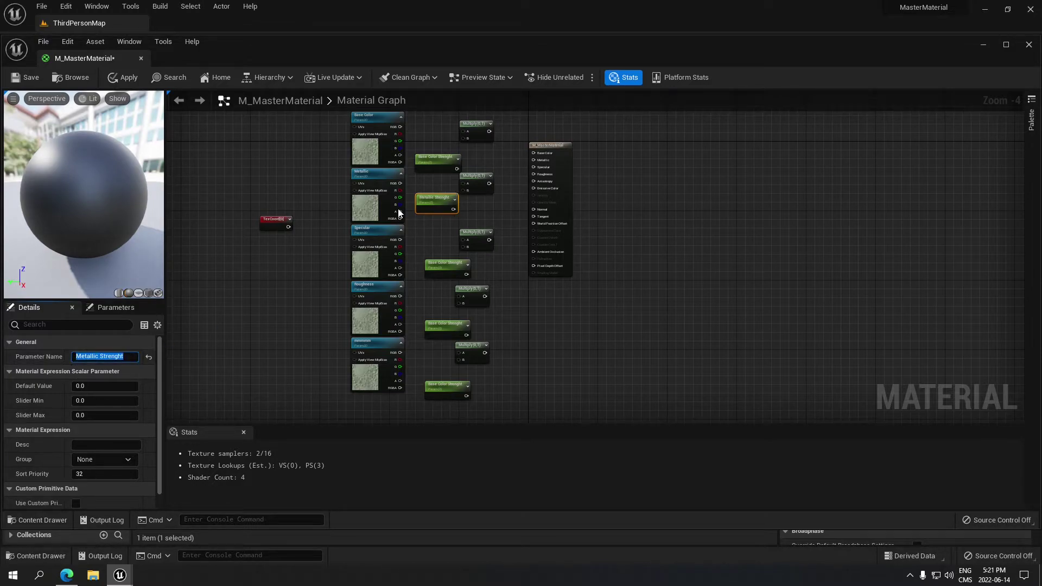
Position the next Base Color Strenght copy beside the Specular texture and rename it Roughness Strenght
{"action": "left_click_drag", "start_coordinate": [443, 263], "coordinate": [431, 248]}
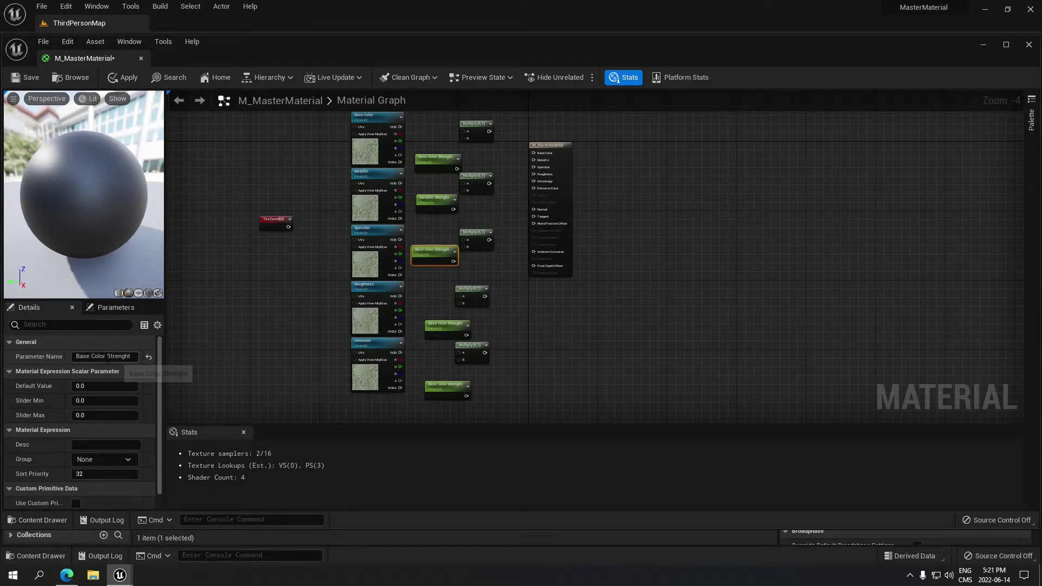
{"action": "double_click", "coordinate": [106, 358]}
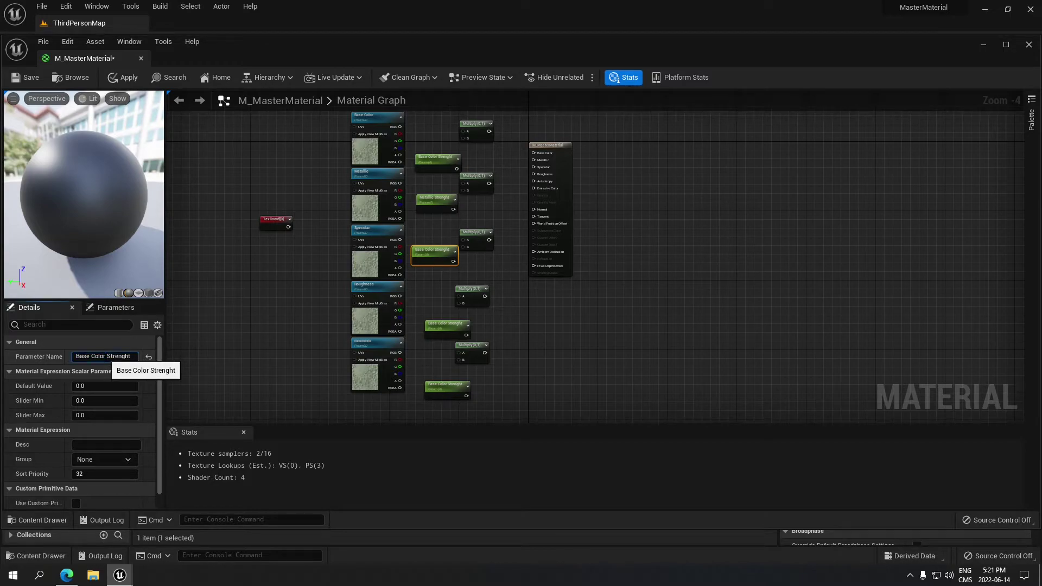
{"action": "left_click_drag", "start_coordinate": [104, 356], "coordinate": [68, 357]}
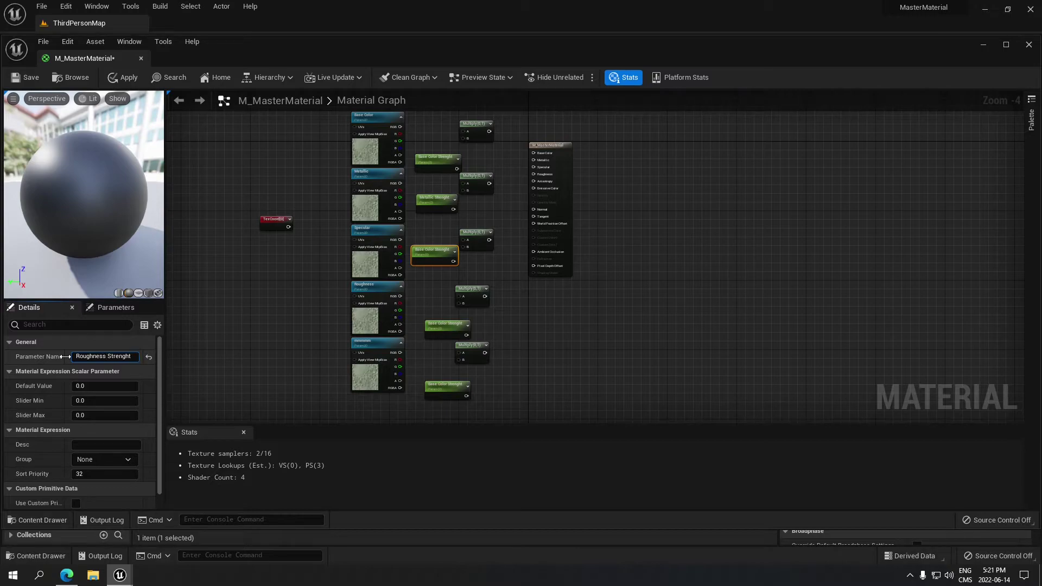
{"action": "key", "text": "Return"}
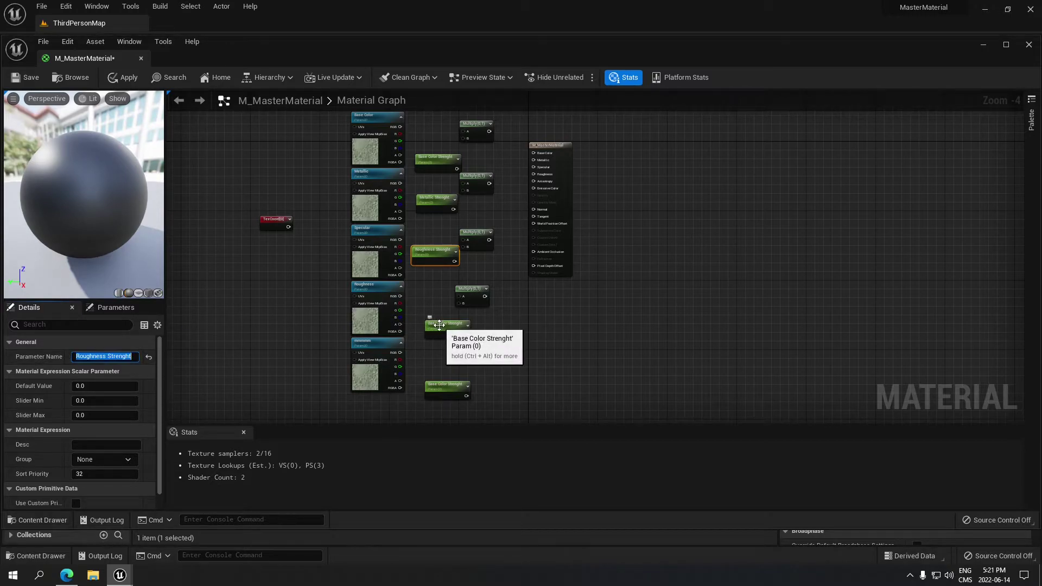
Rename the following copy Specular Strenght and swap it with Roughness Strenght so each sits beside its matching texture
{"action": "left_click_drag", "start_coordinate": [438, 324], "coordinate": [428, 310]}
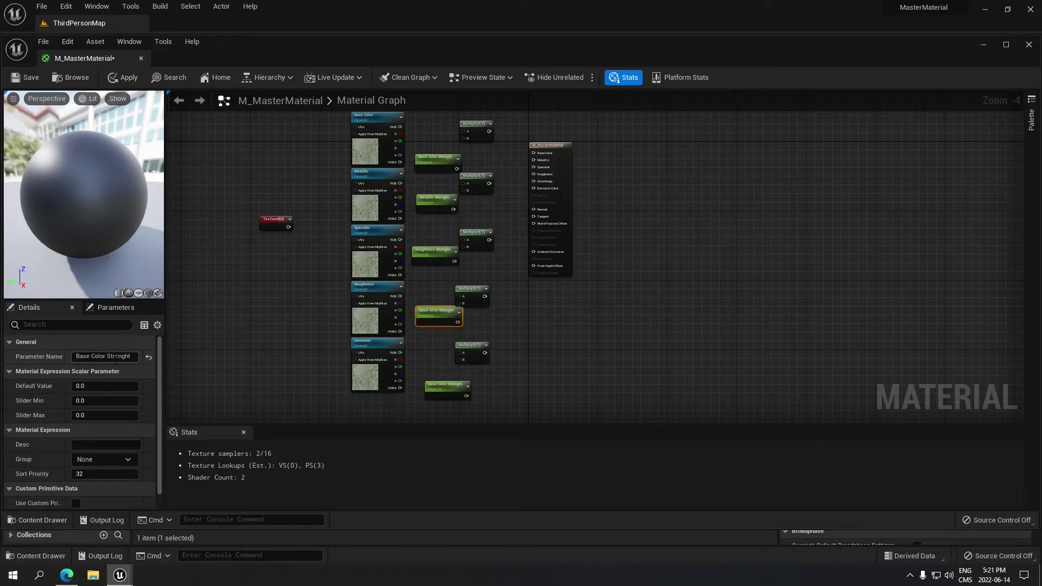
{"action": "left_click_drag", "start_coordinate": [105, 356], "coordinate": [54, 357]}
{"action": "type", "text": "Specular"}
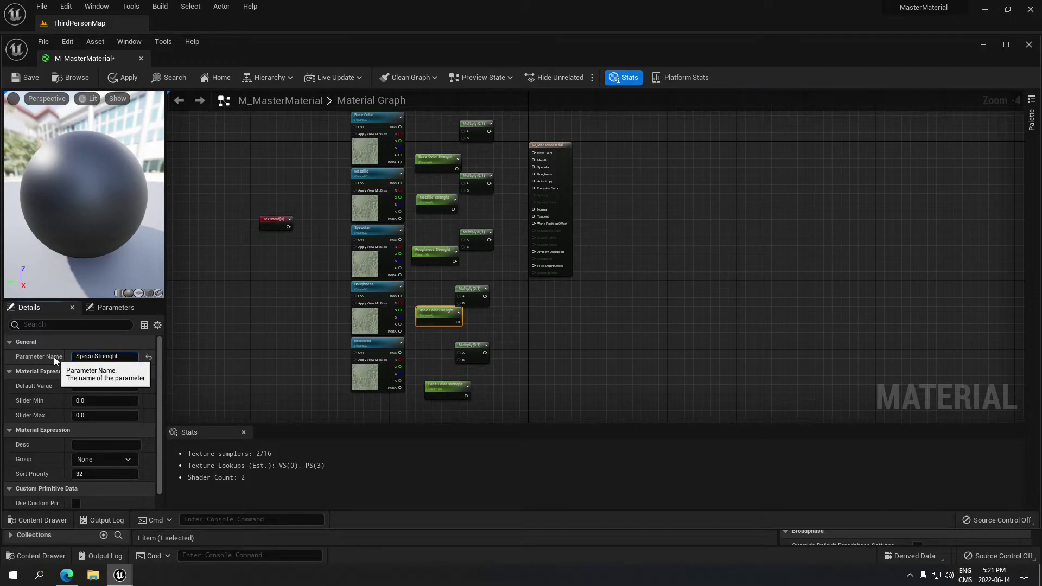
{"action": "key", "text": "Return"}
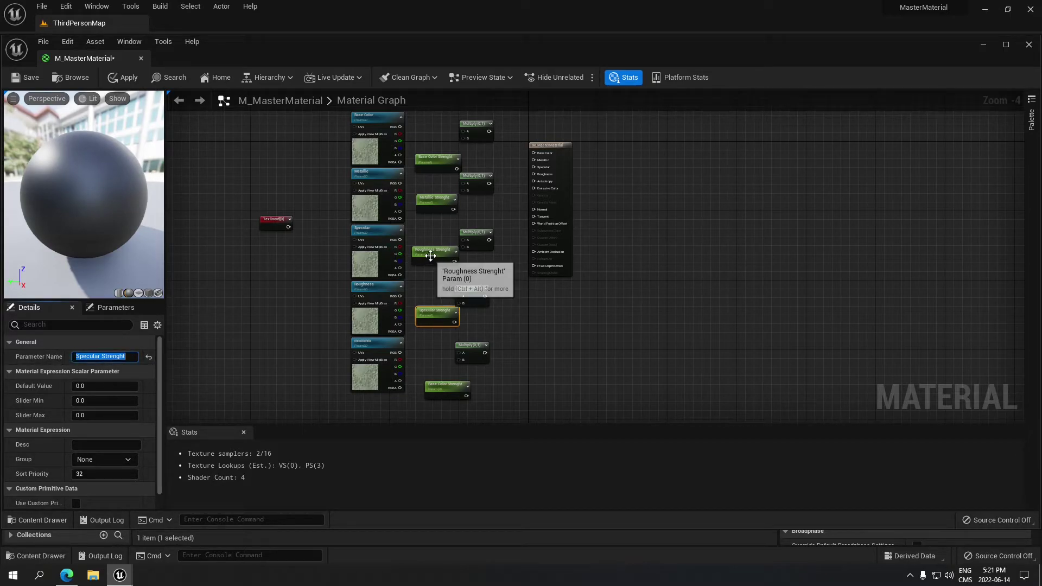
{"action": "mouse_move", "coordinate": [430, 256]}
{"action": "left_mouse_down"}
{"action": "mouse_move", "coordinate": [432, 301]}
{"action": "mouse_move", "coordinate": [428, 241]}
{"action": "left_mouse_up"}
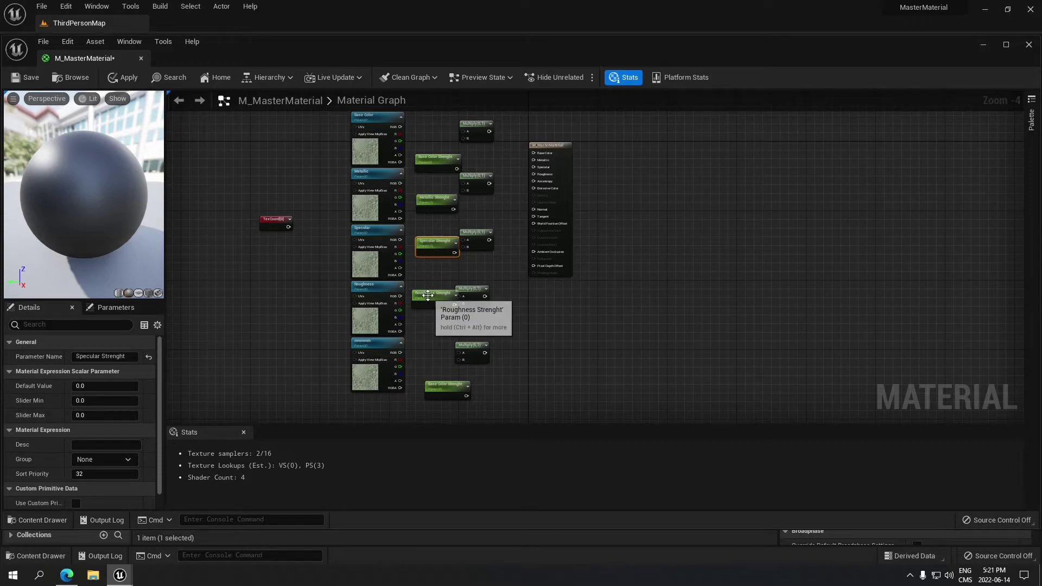
{"action": "left_click_drag", "start_coordinate": [426, 293], "coordinate": [428, 303]}
Position the last Base Color Strenght copy beside the lowest texture parameter and rename it Normal Strenght
{"action": "left_click_drag", "start_coordinate": [436, 387], "coordinate": [423, 373]}
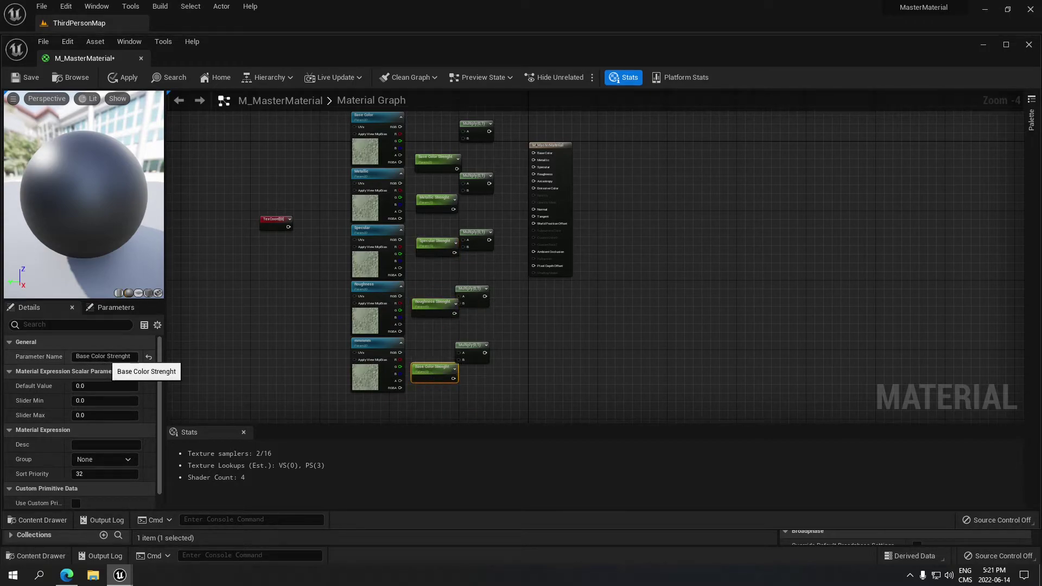
{"action": "left_click_drag", "start_coordinate": [105, 357], "coordinate": [54, 360]}
{"action": "type", "text": "Normal"}
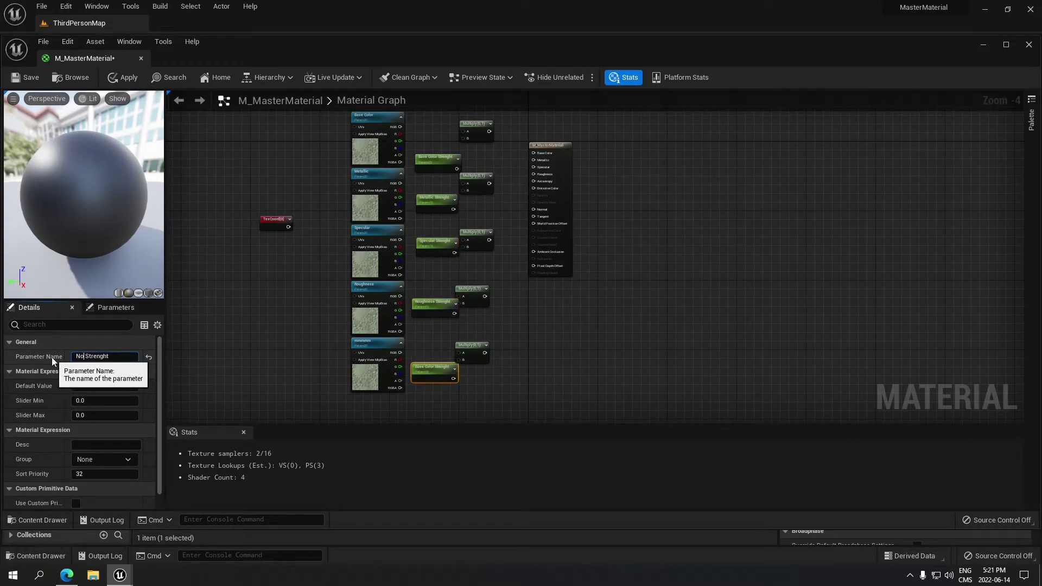
{"action": "key", "text": "Return"}
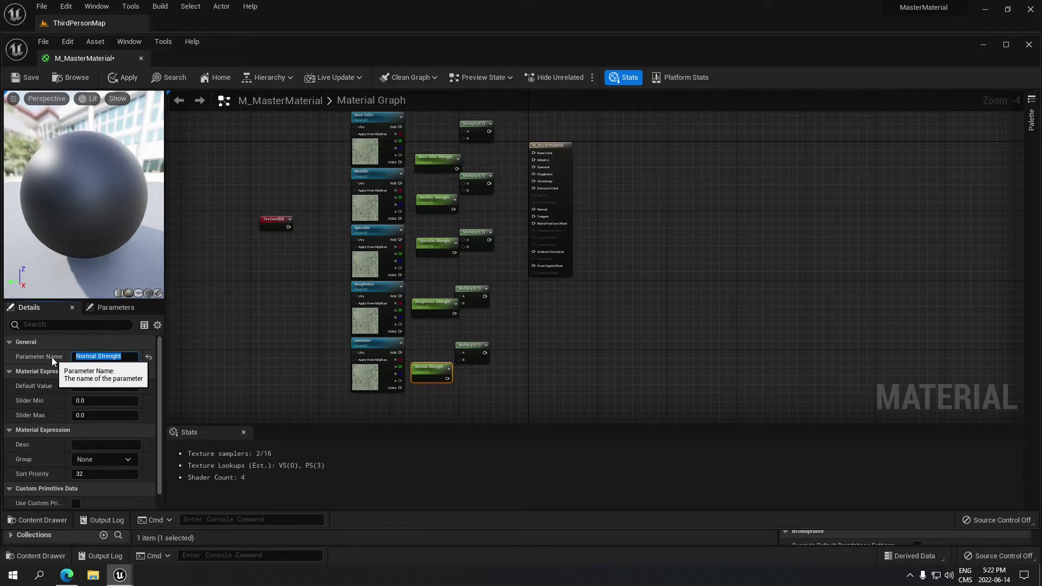
Correct the name of the lowest texture parameter to Normal
{"action": "left_click", "coordinate": [357, 342]}
{"action": "left_click_drag", "start_coordinate": [106, 357], "coordinate": [25, 357]}
{"action": "type", "text": "Normal"}
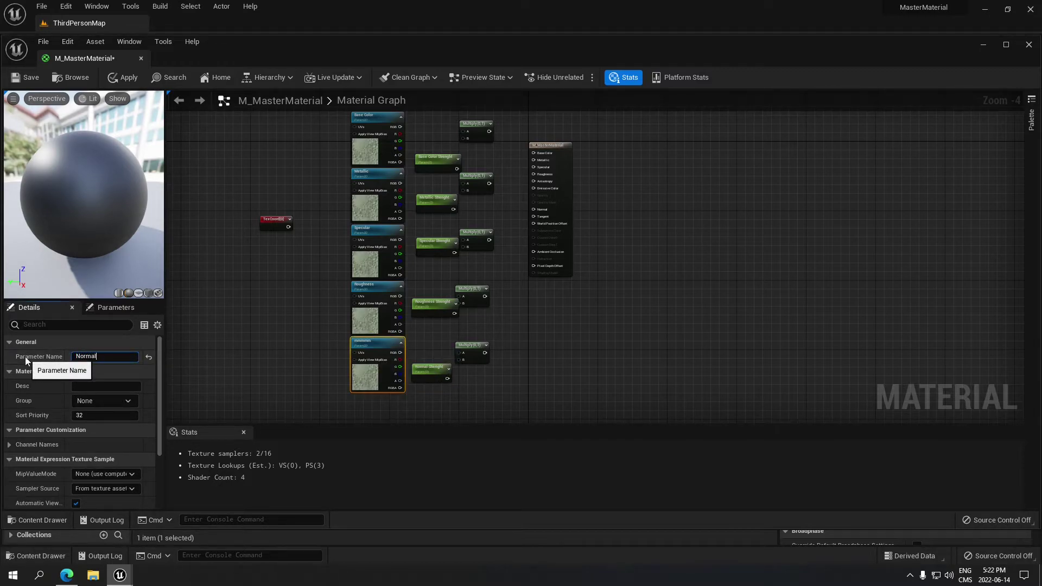
{"action": "key", "text": "Return"}
Wire the Base Color, Metallic and Specular texture RGB outputs into their Multiply A inputs and the matching strength parameters into B
{"action": "right_click_drag", "start_coordinate": [534, 298], "coordinate": [521, 406]}
{"action": "left_click_drag", "start_coordinate": [388, 234], "coordinate": [468, 223]}
{"action": "left_click", "coordinate": [438, 271]}
{"action": "scroll", "coordinate": [442, 273], "scroll_direction": "up", "scroll_amount": 4}
{"action": "right_click_drag", "start_coordinate": [464, 299], "coordinate": [458, 240]}
{"action": "left_click_drag", "start_coordinate": [436, 304], "coordinate": [460, 269]}
{"action": "left_click_drag", "start_coordinate": [336, 253], "coordinate": [461, 254]}
{"action": "right_click_drag", "start_coordinate": [461, 254], "coordinate": [444, 165]}
{"action": "left_click_drag", "start_coordinate": [319, 276], "coordinate": [445, 293]}
{"action": "right_click_drag", "start_coordinate": [445, 294], "coordinate": [434, 219]}
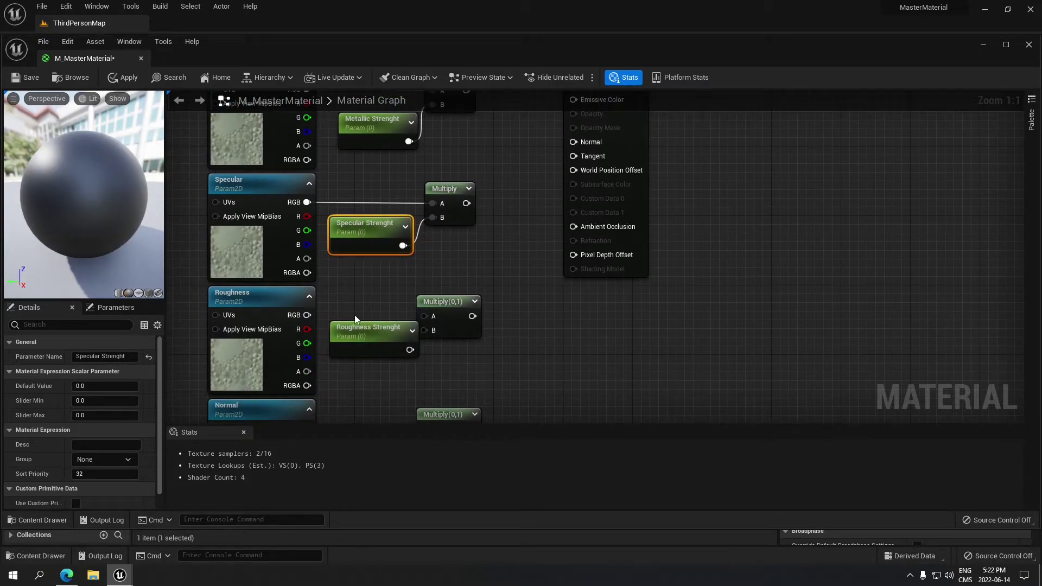
Wire the Roughness and Normal textures' RGB outputs into their Multiply A inputs and their strength parameters into B
{"action": "left_click_drag", "start_coordinate": [307, 315], "coordinate": [457, 305]}
{"action": "right_click_drag", "start_coordinate": [459, 380], "coordinate": [459, 286]}
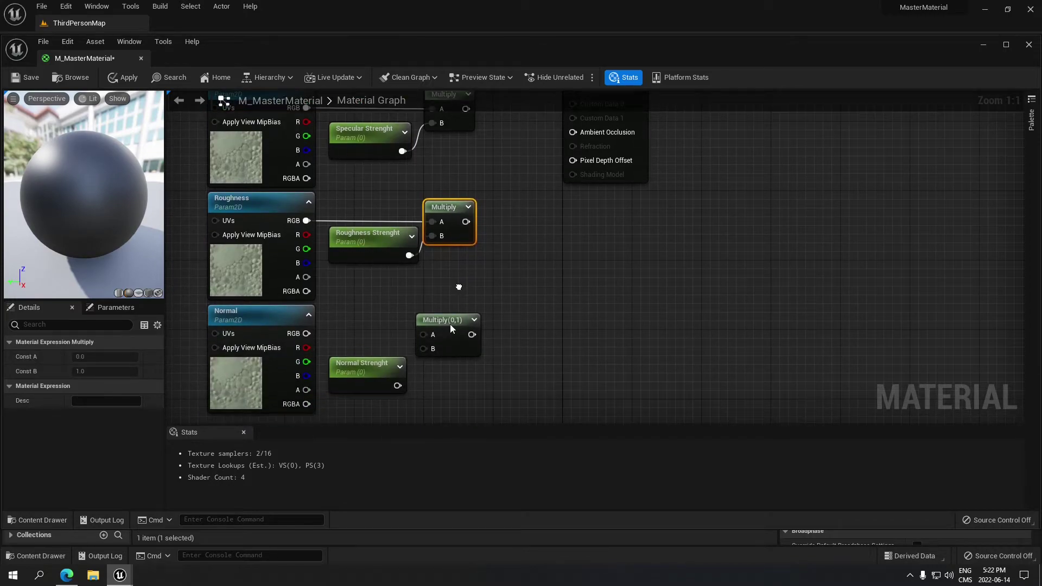
{"action": "left_click_drag", "start_coordinate": [443, 325], "coordinate": [457, 321]}
{"action": "left_click_drag", "start_coordinate": [307, 334], "coordinate": [441, 335]}
{"action": "left_click_drag", "start_coordinate": [398, 386], "coordinate": [441, 348]}
Connect the five Multiply outputs to the material's Base Color, Metallic, Specular, Roughness and Normal inputs
{"action": "scroll", "coordinate": [517, 342], "scroll_direction": "down", "scroll_amount": 3}
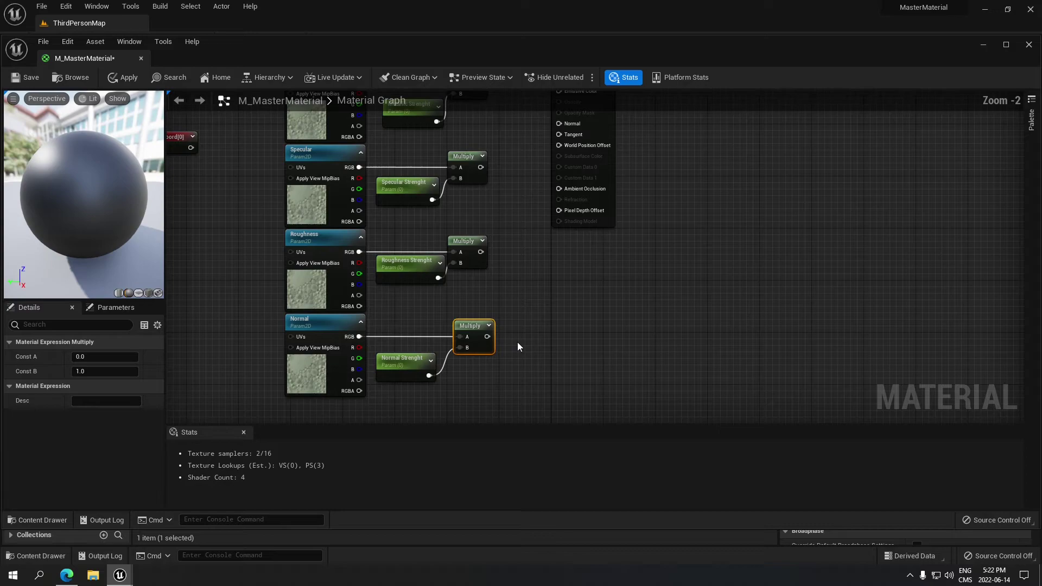
{"action": "left_click_drag", "start_coordinate": [458, 135], "coordinate": [529, 164]}
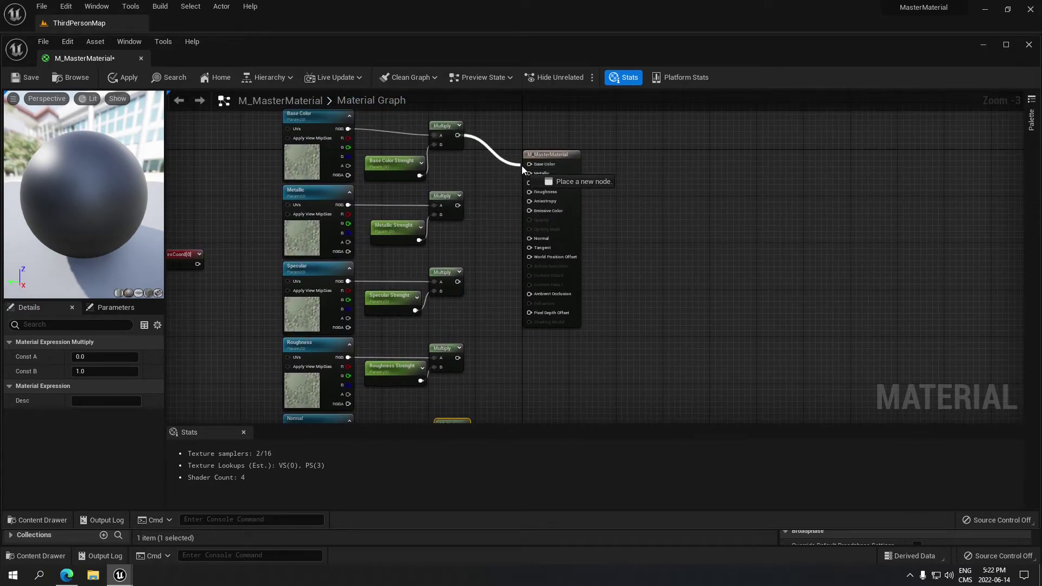
{"action": "left_click_drag", "start_coordinate": [458, 205], "coordinate": [529, 173]}
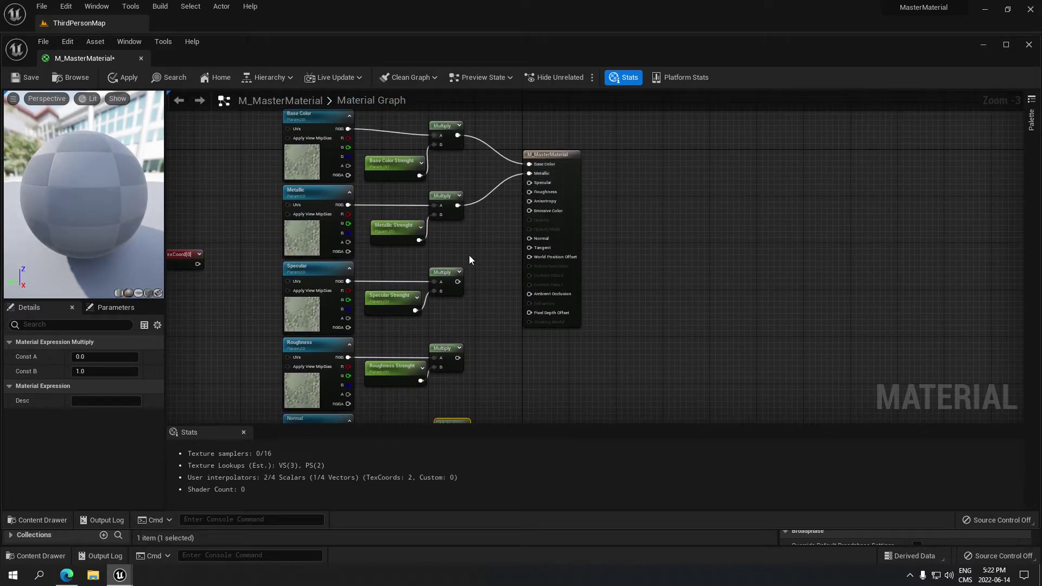
{"action": "left_click_drag", "start_coordinate": [458, 282], "coordinate": [529, 183]}
{"action": "left_click_drag", "start_coordinate": [457, 358], "coordinate": [530, 194]}
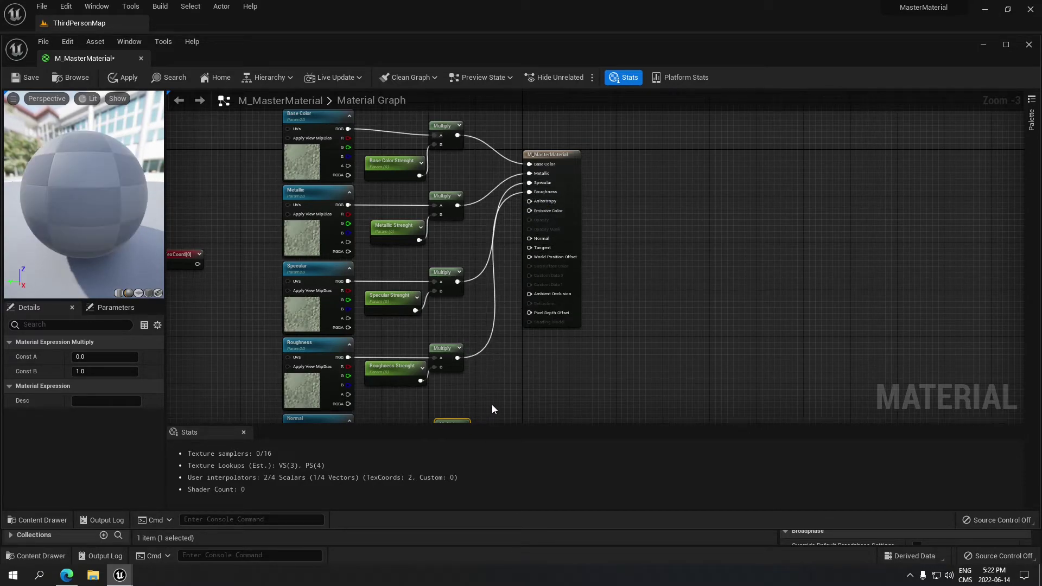
{"action": "right_click_drag", "start_coordinate": [492, 405], "coordinate": [478, 366]}
{"action": "left_click_drag", "start_coordinate": [463, 395], "coordinate": [530, 200]}
Add DitherTemporalAA and Multiply nodes, feeding the dither Result into Multiply A and the Multiply output into Pixel Depth Offset
{"action": "right_click_drag", "start_coordinate": [539, 385], "coordinate": [510, 316]}
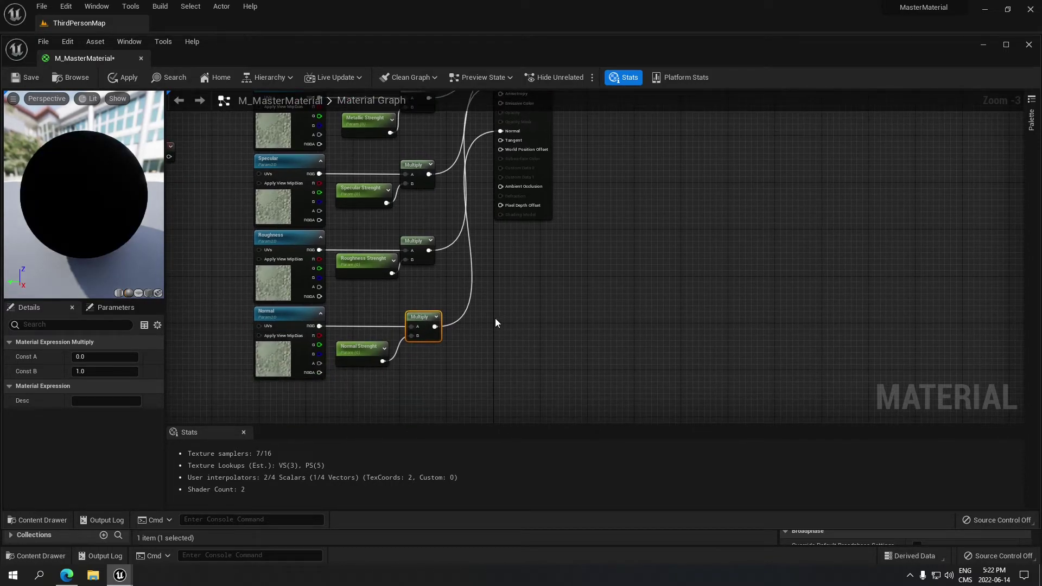
{"action": "right_click", "coordinate": [496, 323]}
{"action": "type", "text": "dith"}
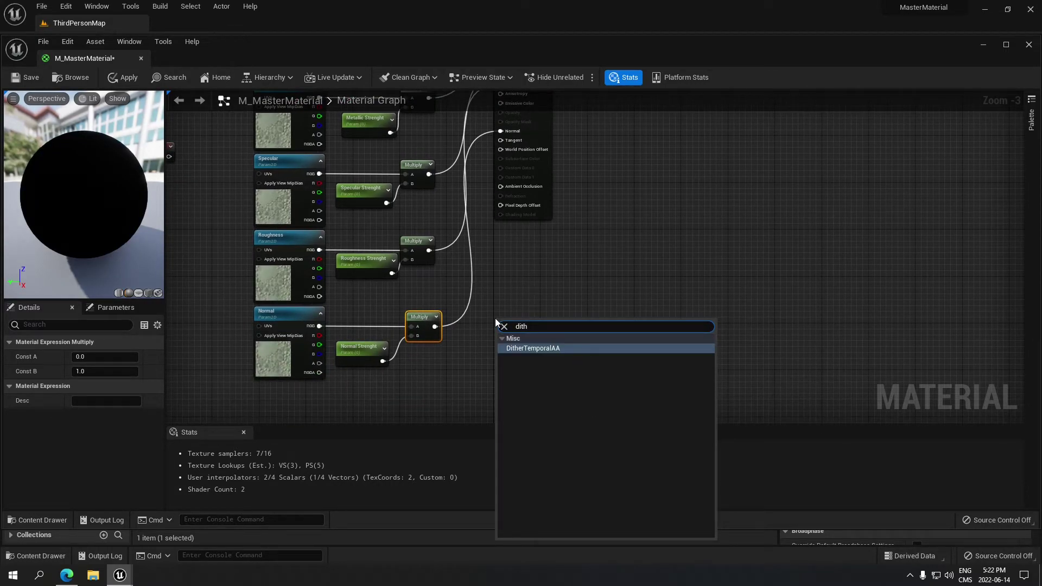
{"action": "left_click", "coordinate": [530, 347]}
{"action": "left_click_drag", "start_coordinate": [526, 320], "coordinate": [512, 302]}
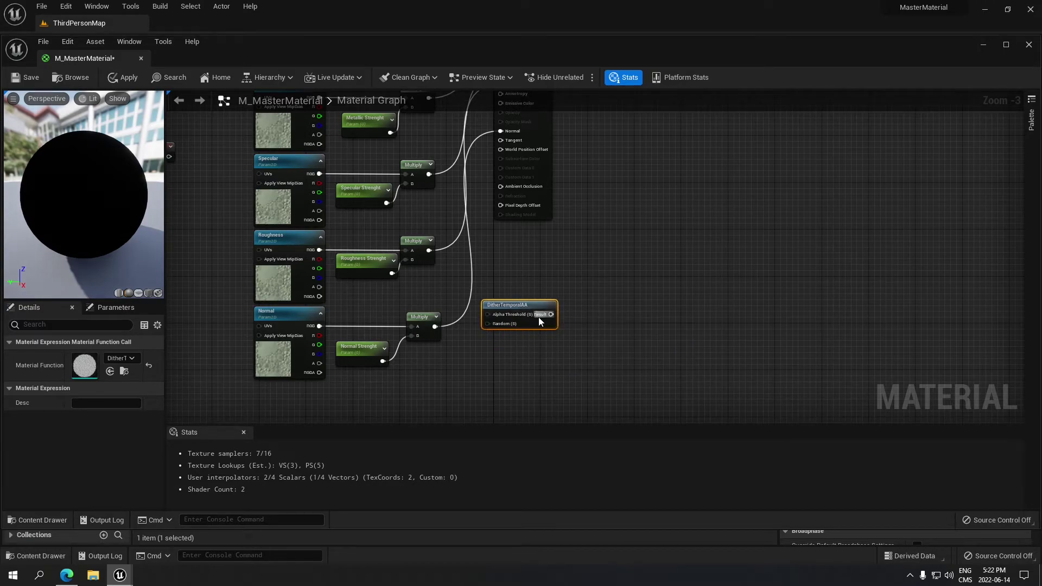
{"action": "left_click", "coordinate": [586, 319]}
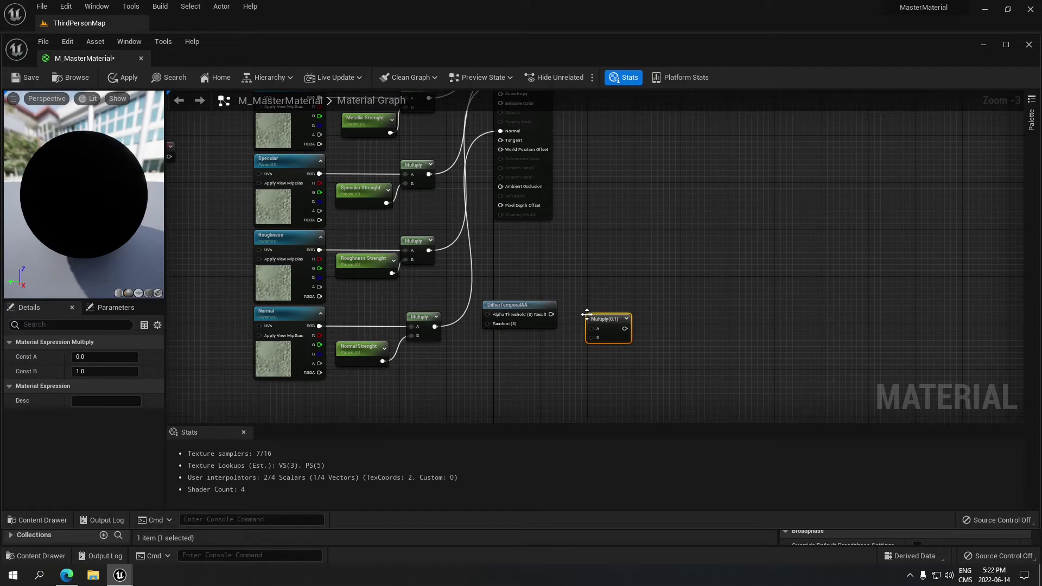
{"action": "left_click_drag", "start_coordinate": [551, 314], "coordinate": [501, 206]}
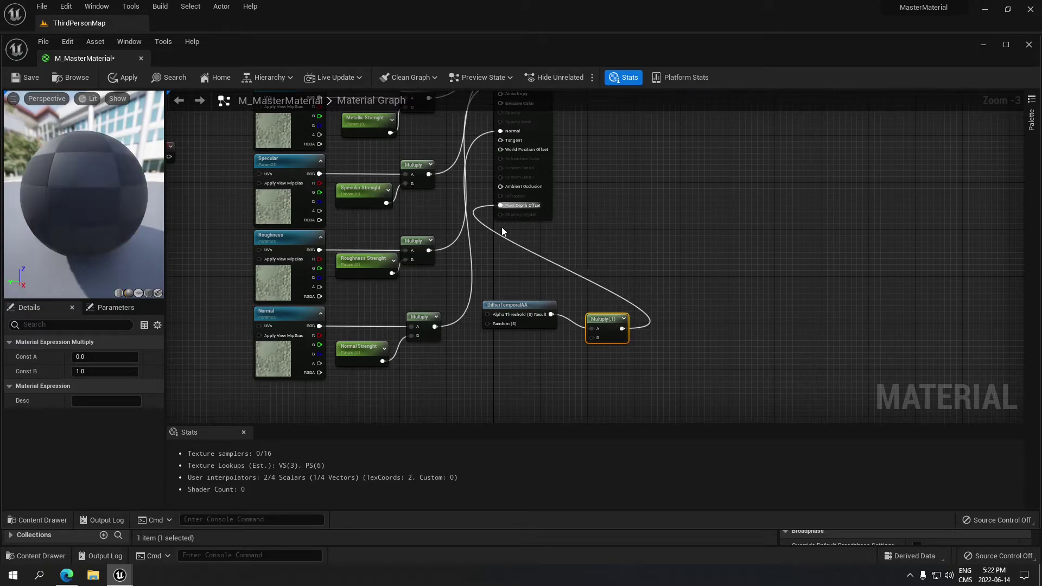
Create a scalar parameter named Blending below DitherTemporalAA and connect it to the B input of the dither Multiply node
{"action": "left_click", "coordinate": [520, 363]}
{"action": "right_click", "coordinate": [531, 366]}
{"action": "left_click", "coordinate": [564, 163]}
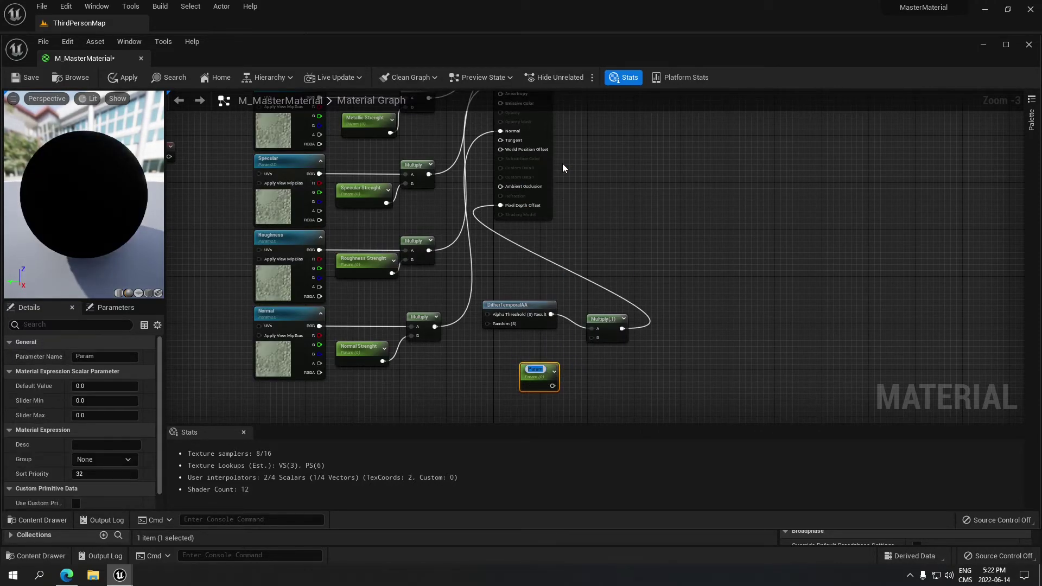
{"action": "key", "text": "Return"}
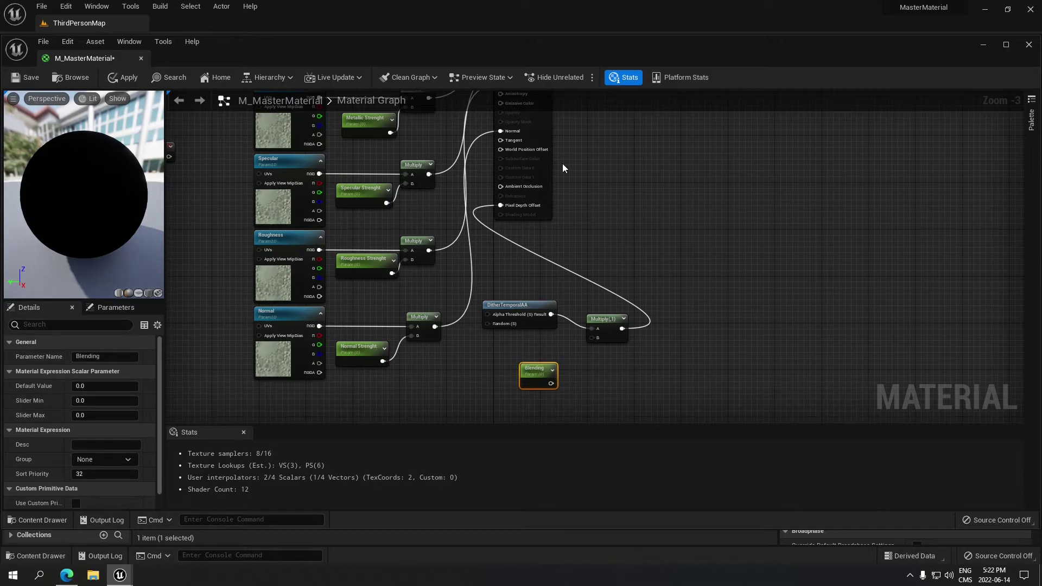
{"action": "left_click_drag", "start_coordinate": [551, 384], "coordinate": [592, 337]}
Connect the TexCoord node to the UVs inputs of all five texture parameters
{"action": "scroll", "coordinate": [510, 350], "scroll_direction": "down", "scroll_amount": 2}
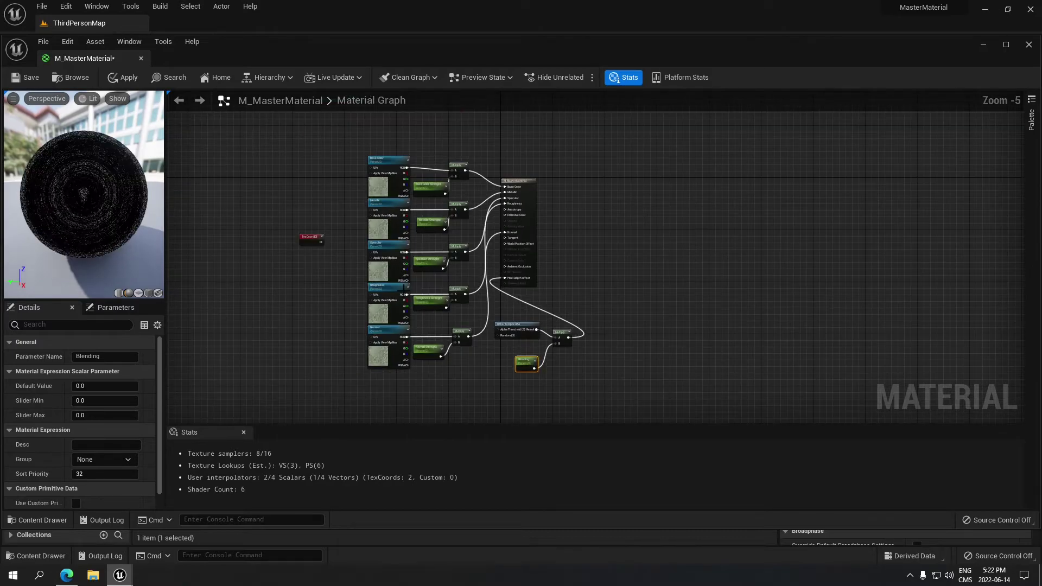
{"action": "left_click_drag", "start_coordinate": [320, 243], "coordinate": [371, 168]}
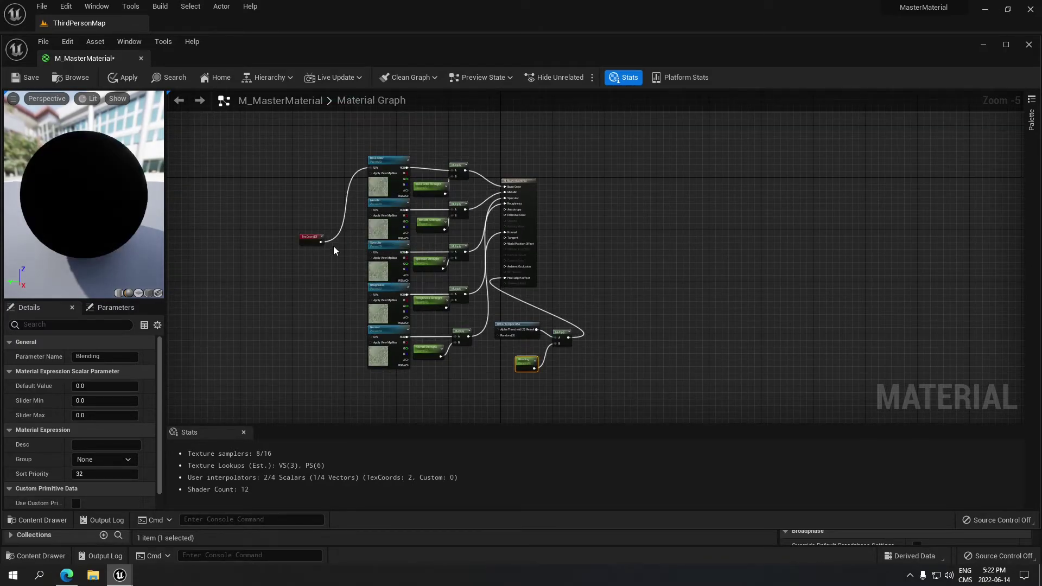
{"action": "left_click_drag", "start_coordinate": [320, 242], "coordinate": [376, 210]}
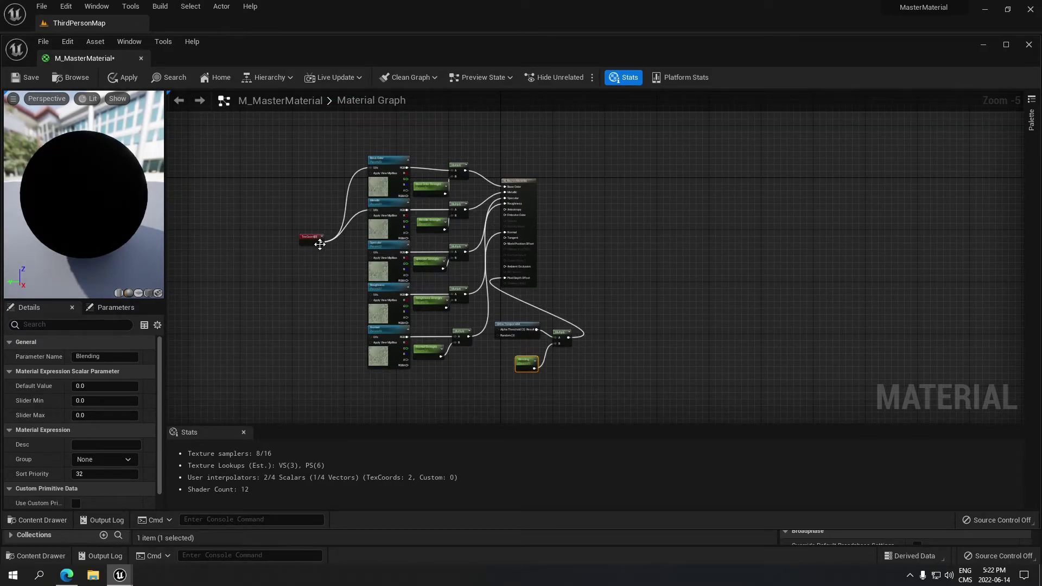
{"action": "left_click_drag", "start_coordinate": [321, 243], "coordinate": [373, 296]}
{"action": "left_click_drag", "start_coordinate": [321, 243], "coordinate": [373, 337]}
Save M_MasterMaterial and close its material editor
{"action": "scroll", "coordinate": [373, 341], "scroll_direction": "up", "scroll_amount": 1}
{"action": "mouse_move", "coordinate": [646, 256]}
{"action": "right_mouse_down"}
{"action": "mouse_move", "coordinate": [602, 291]}
{"action": "mouse_move", "coordinate": [709, 326]}
{"action": "mouse_move", "coordinate": [649, 243]}
{"action": "mouse_move", "coordinate": [663, 263]}
{"action": "right_mouse_up"}
{"action": "scroll", "coordinate": [602, 291], "scroll_direction": "up", "scroll_amount": 1}
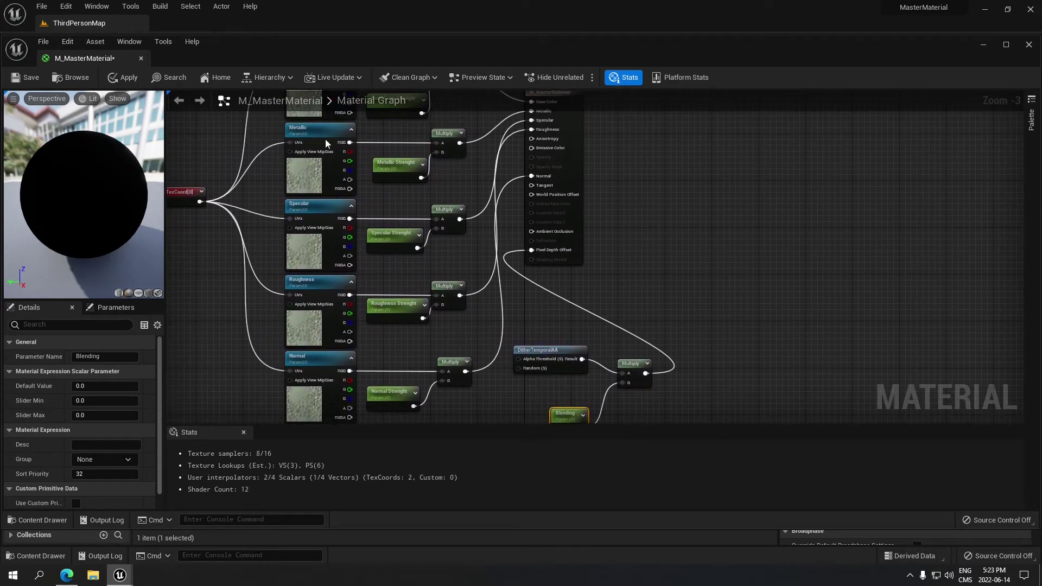
{"action": "left_click", "coordinate": [34, 78]}
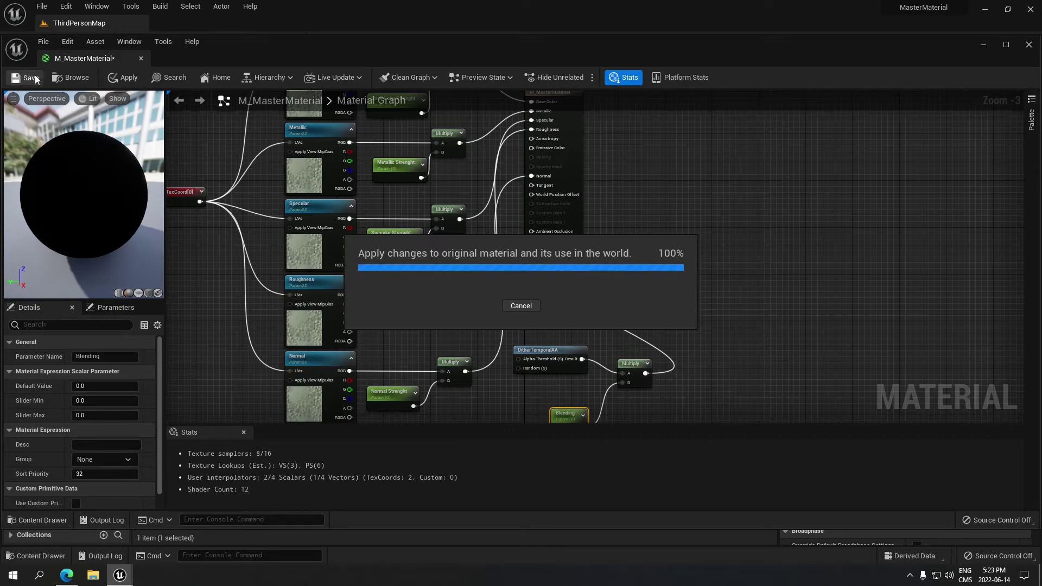
{"action": "left_click", "coordinate": [141, 58]}
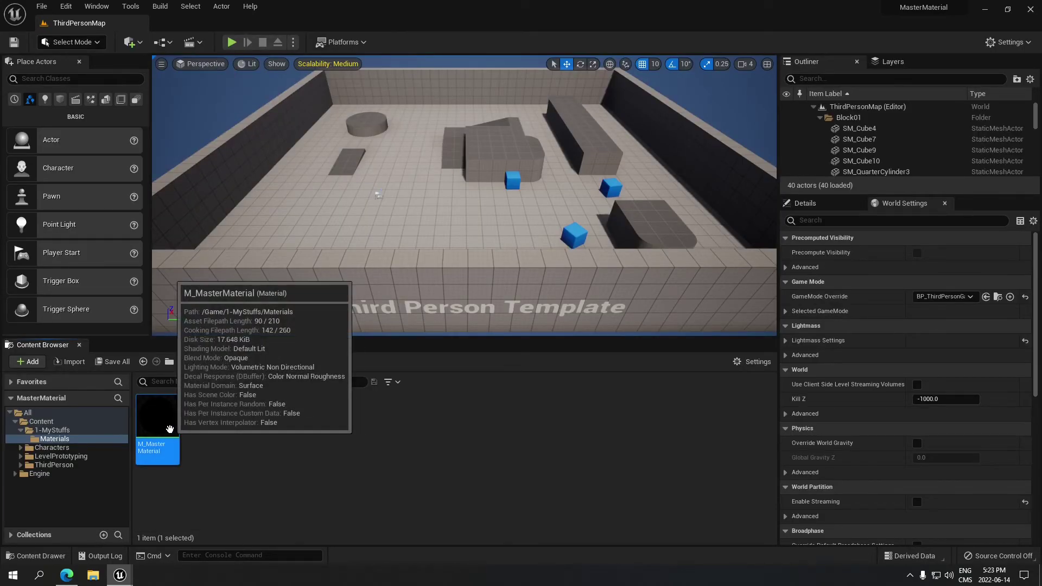
Create a material instance from M_MasterMaterial with the default name and open it with the whole preview sphere in view
{"action": "right_click", "coordinate": [173, 428]}
{"action": "left_click", "coordinate": [250, 177]}
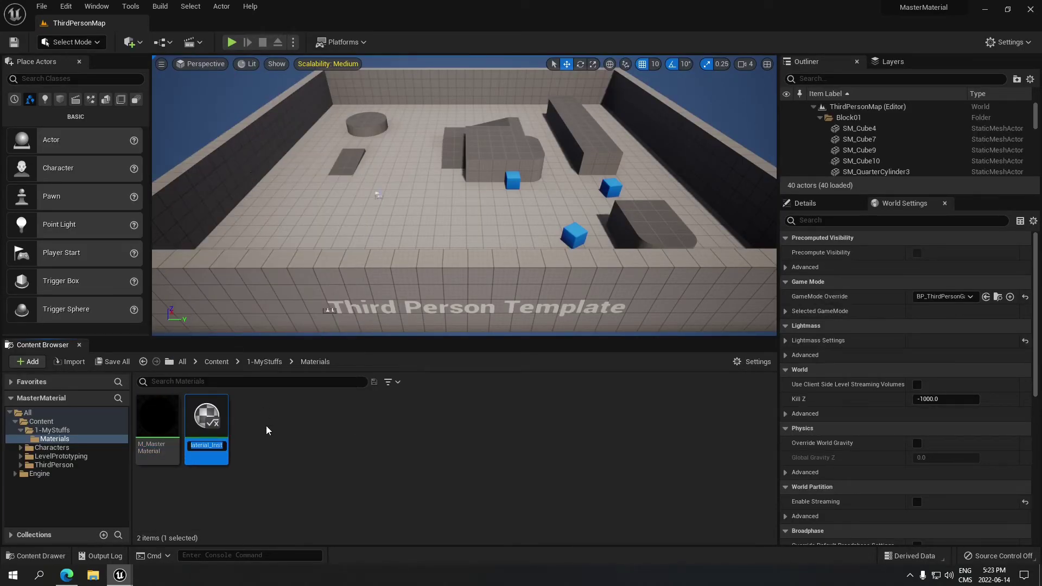
{"action": "double_click", "coordinate": [204, 423]}
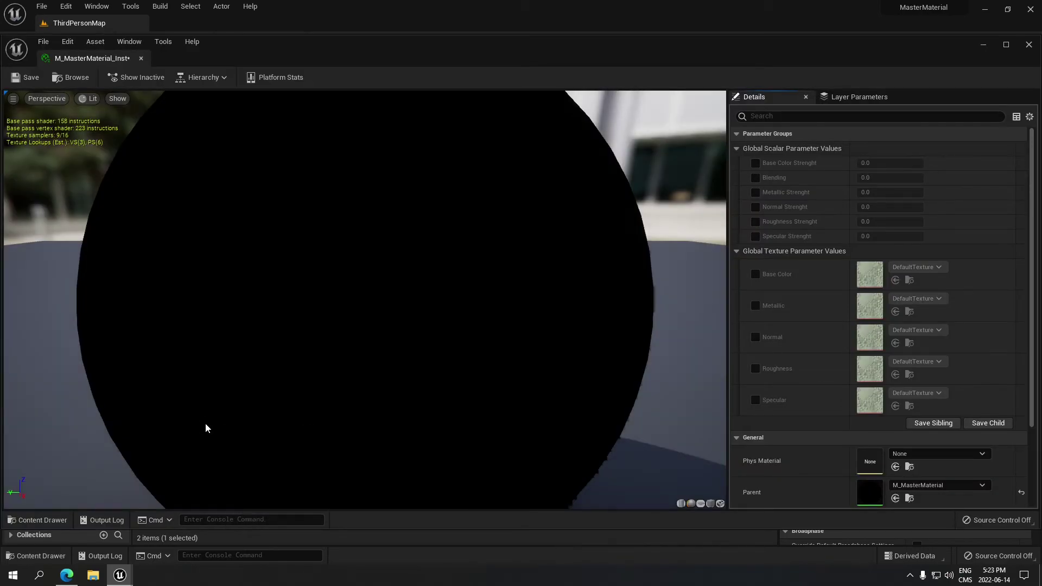
{"action": "scroll", "coordinate": [446, 326], "scroll_direction": "down", "scroll_amount": 5}
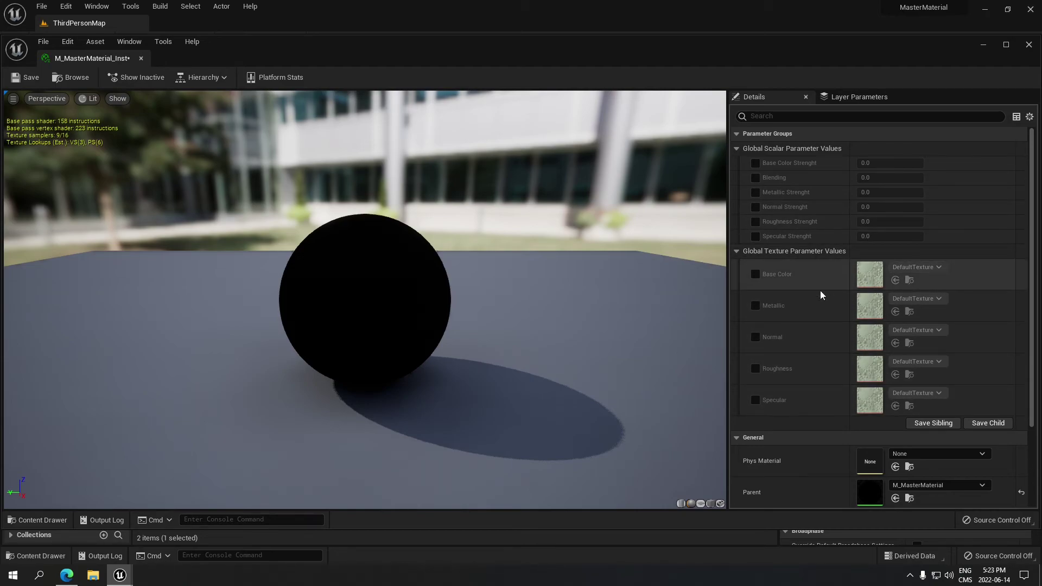
{"action": "mouse_move", "coordinate": [120, 575]}
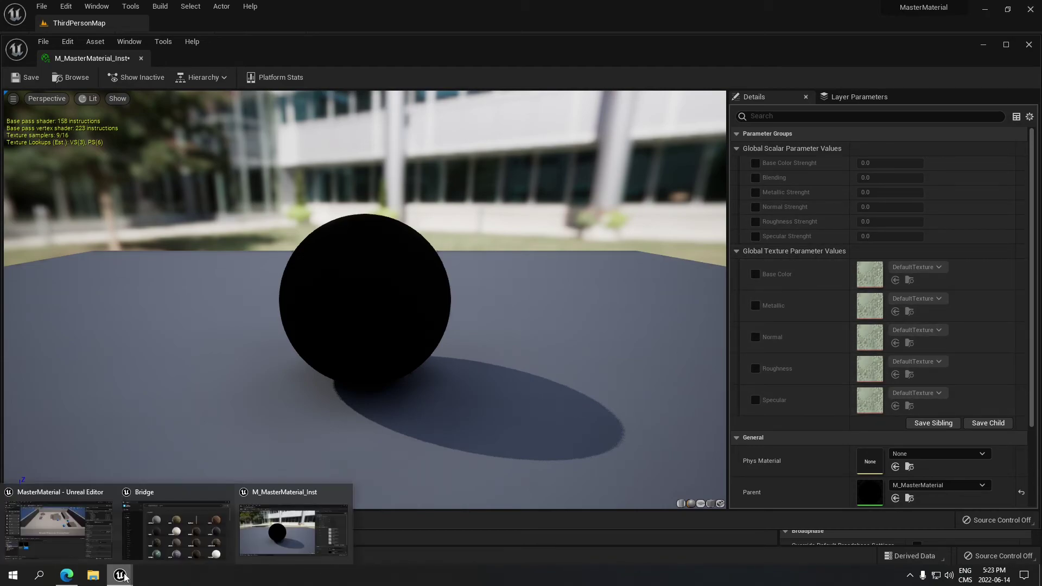
Look at the surface categories in Quixel Bridge and return to the M_MasterMaterial_Inst editor
{"action": "left_click", "coordinate": [183, 512]}
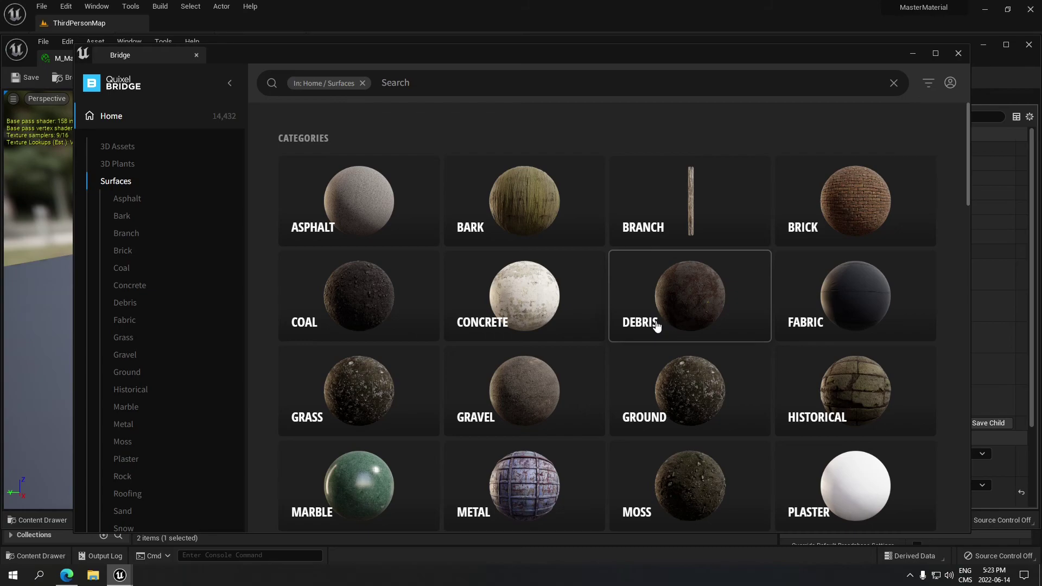
{"action": "left_click", "coordinate": [1019, 281]}
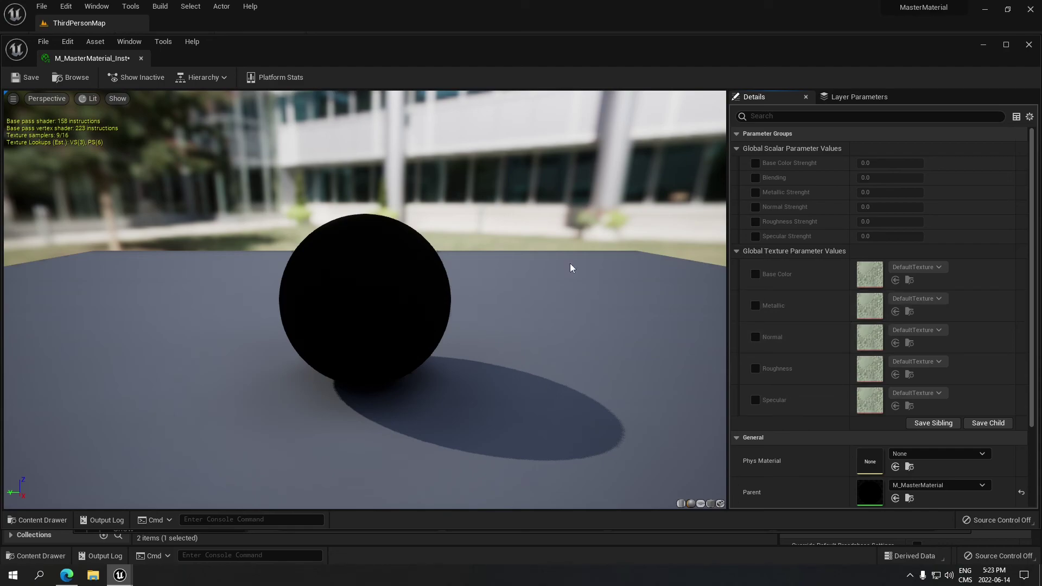
Save the M_MasterMaterial_Inst material instance, close its editor and switch to the main MasterMaterial project window
{"action": "left_click", "coordinate": [20, 76]}
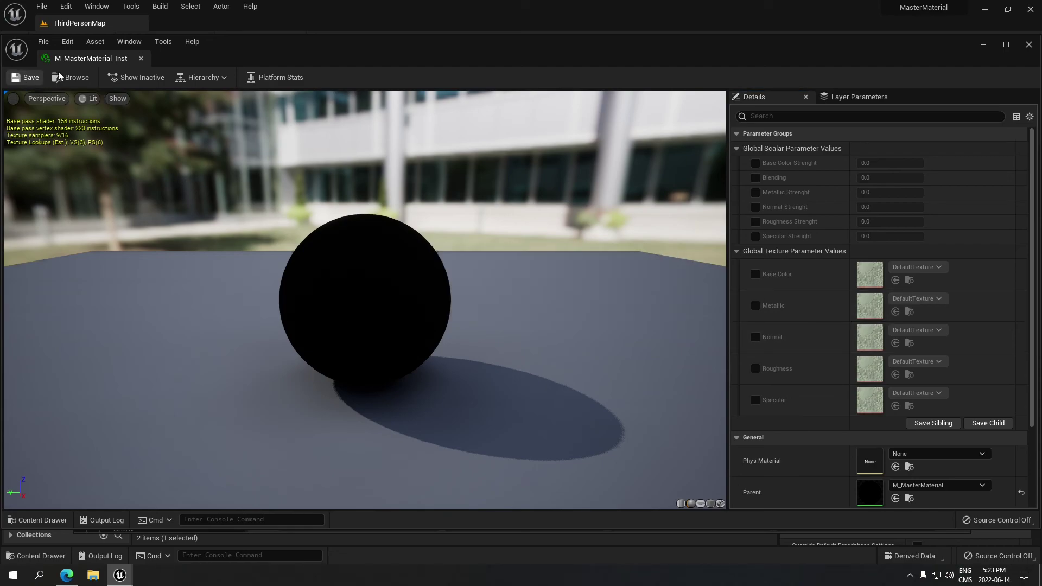
{"action": "left_click", "coordinate": [140, 58]}
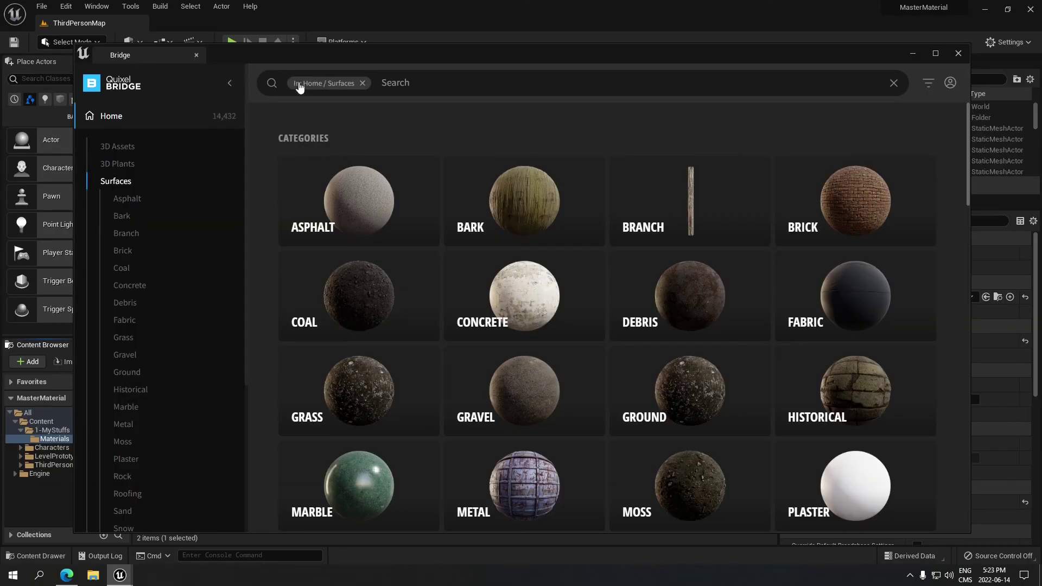
{"action": "mouse_move", "coordinate": [128, 576]}
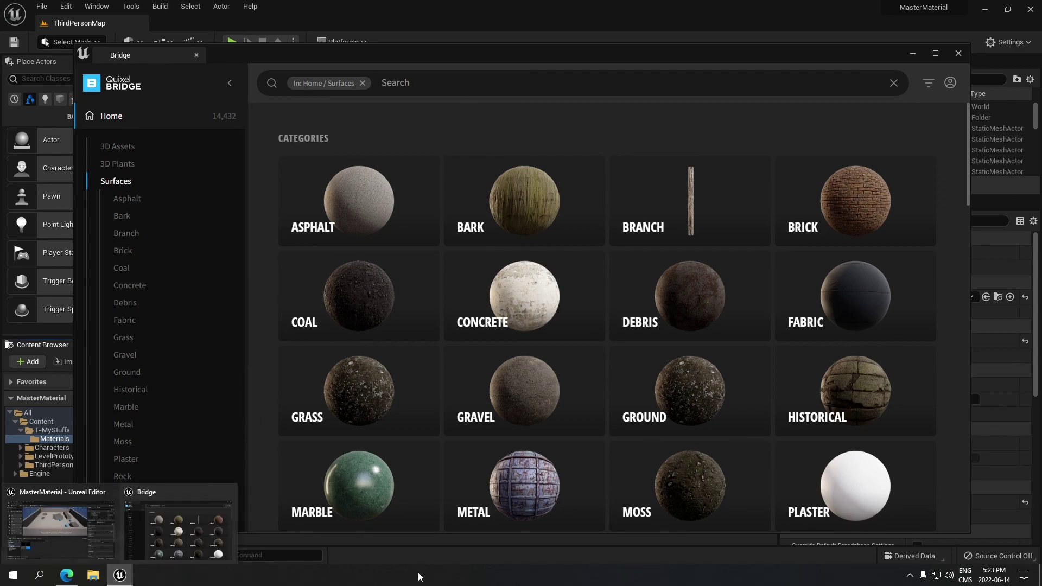
{"action": "left_click", "coordinate": [49, 519]}
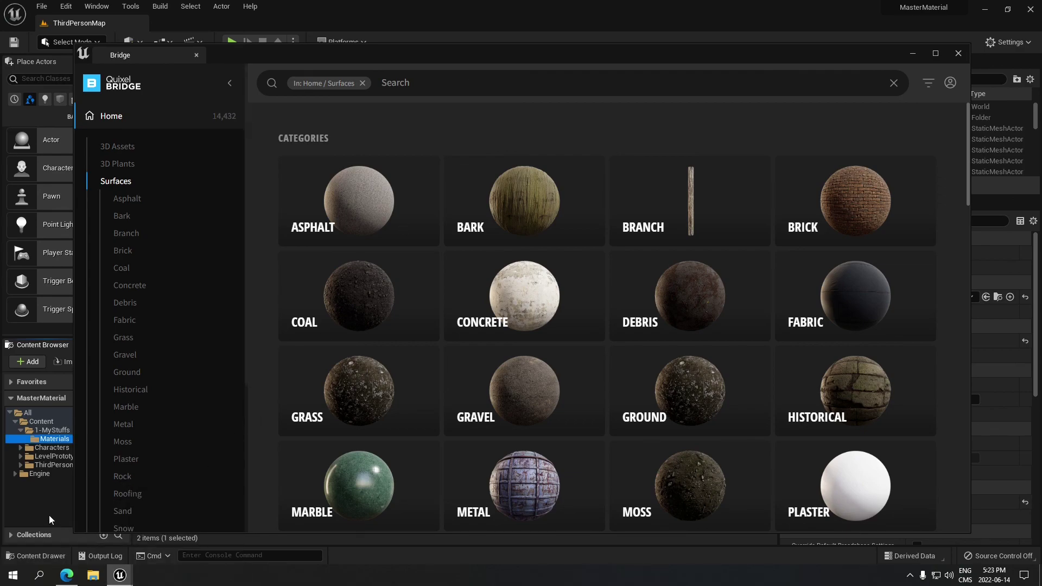